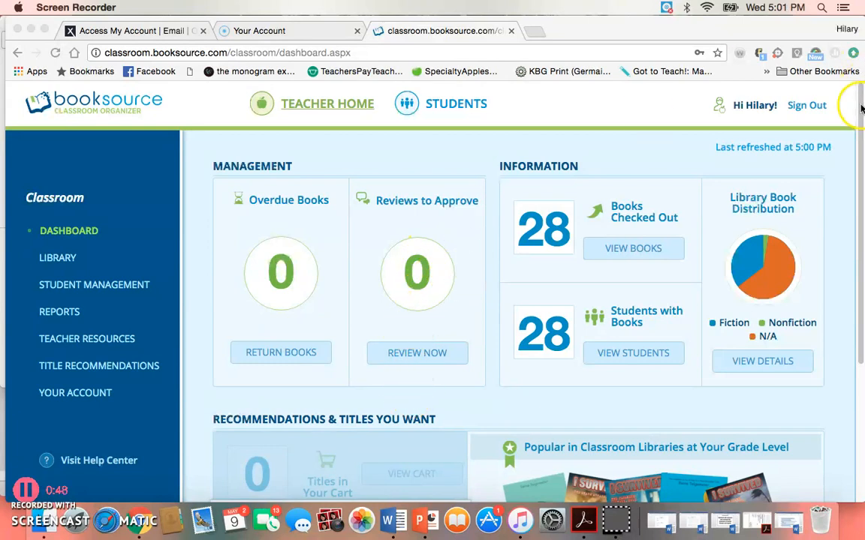
- View the list of students with books checked out, look through it, and return to the dashboard
{"action": "left_click", "coordinate": [860, 133]}
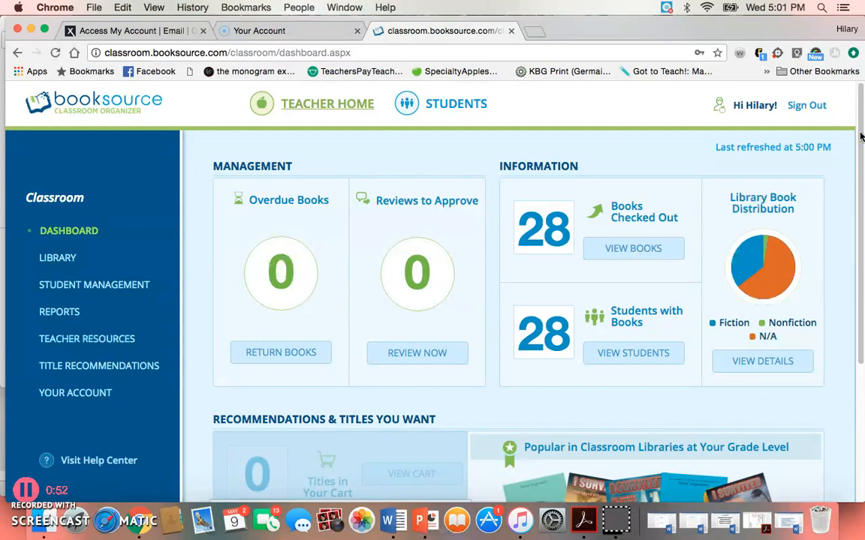
{"action": "left_click", "coordinate": [643, 364]}
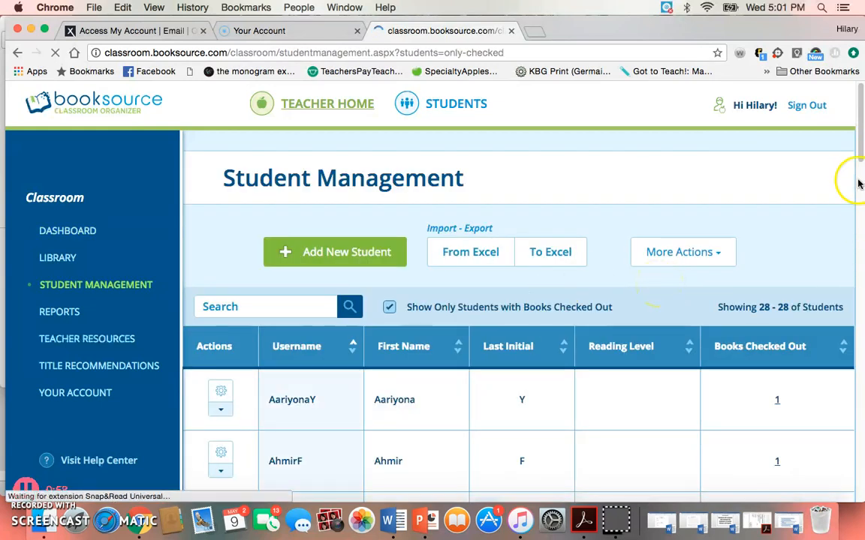
{"action": "left_click_drag", "start_coordinate": [860, 163], "coordinate": [827, 271]}
{"action": "scroll", "coordinate": [827, 271], "scroll_direction": "down", "scroll_amount": 12}
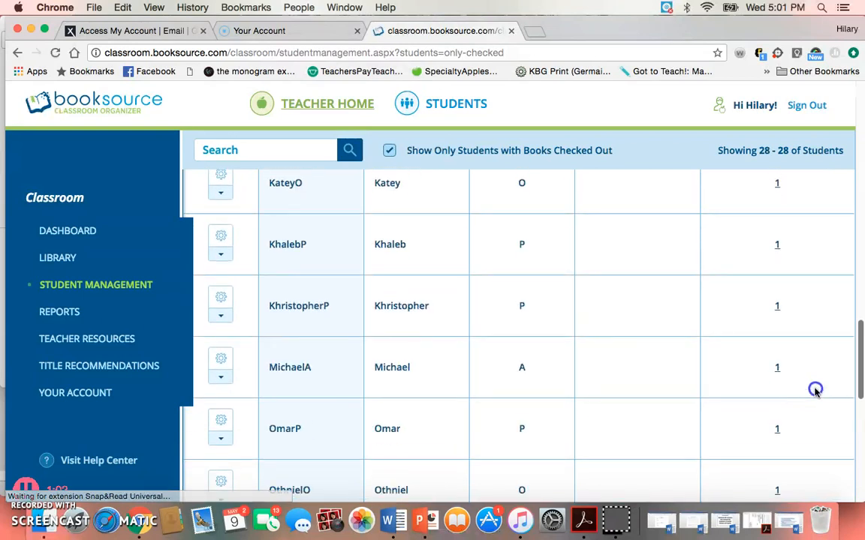
{"action": "scroll", "coordinate": [808, 446], "scroll_direction": "up", "scroll_amount": 15}
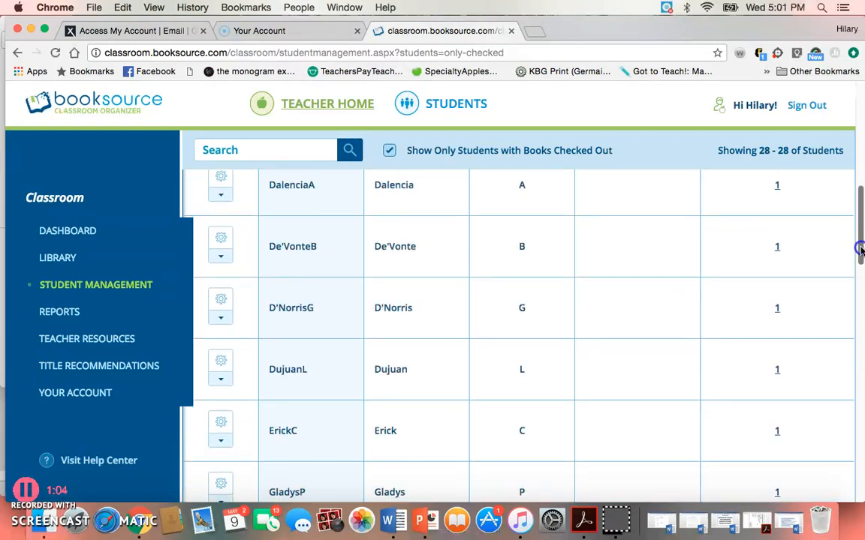
{"action": "left_click_drag", "start_coordinate": [859, 248], "coordinate": [860, 143]}
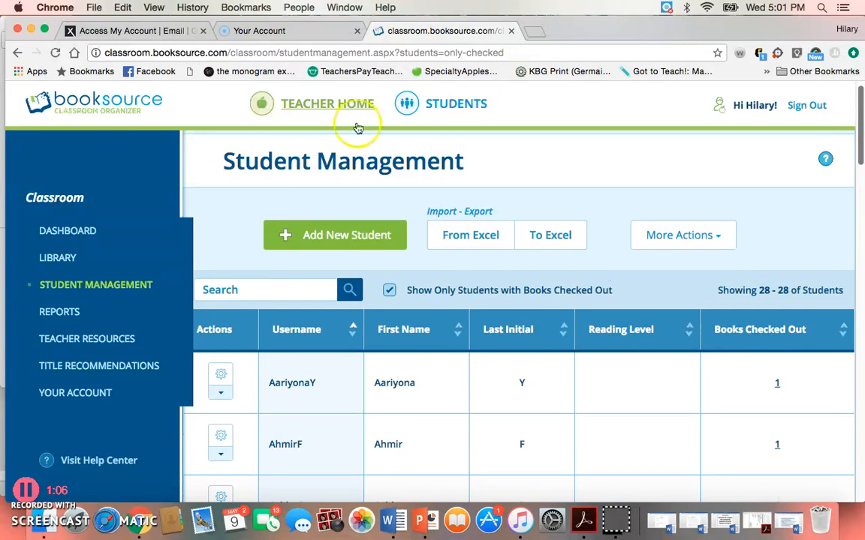
{"action": "left_click", "coordinate": [18, 53]}
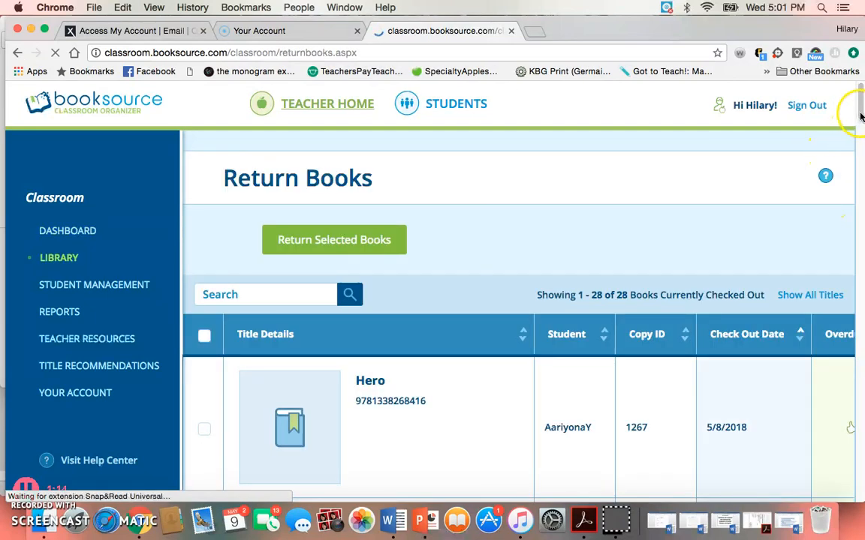
- Look through the list of books currently checked out, and go back to the dashboard
{"action": "mouse_move", "coordinate": [855, 135]}
{"action": "left_mouse_down"}
{"action": "mouse_move", "coordinate": [814, 306]}
{"action": "mouse_move", "coordinate": [851, 197]}
{"action": "mouse_move", "coordinate": [861, 132]}
{"action": "left_mouse_up"}
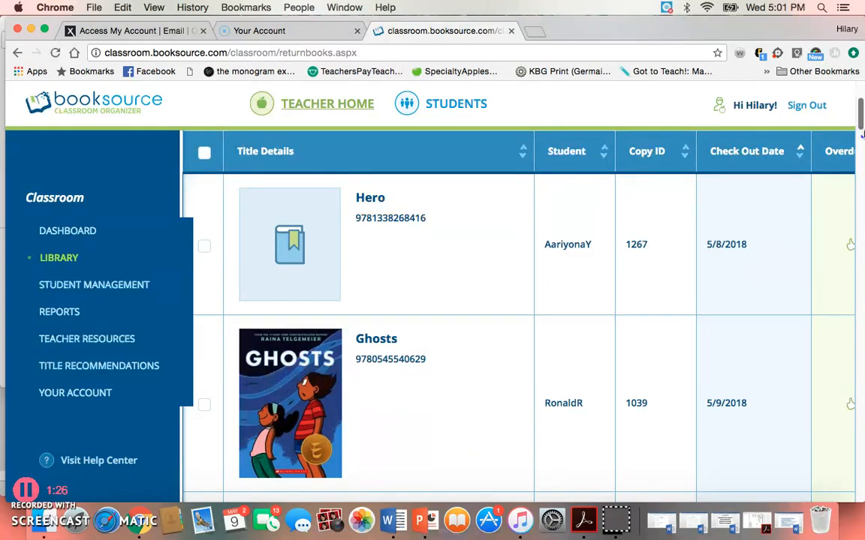
{"action": "scroll", "coordinate": [862, 134], "scroll_direction": "up", "scroll_amount": 3}
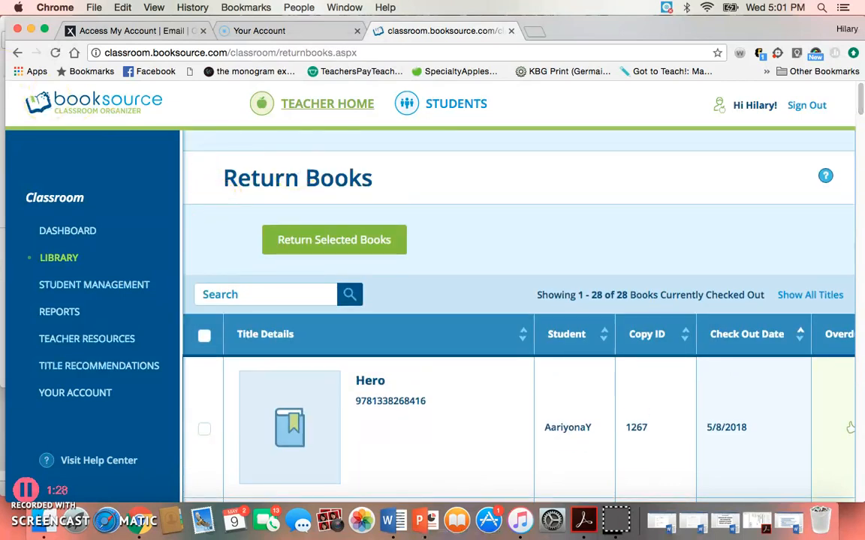
{"action": "left_click", "coordinate": [17, 53]}
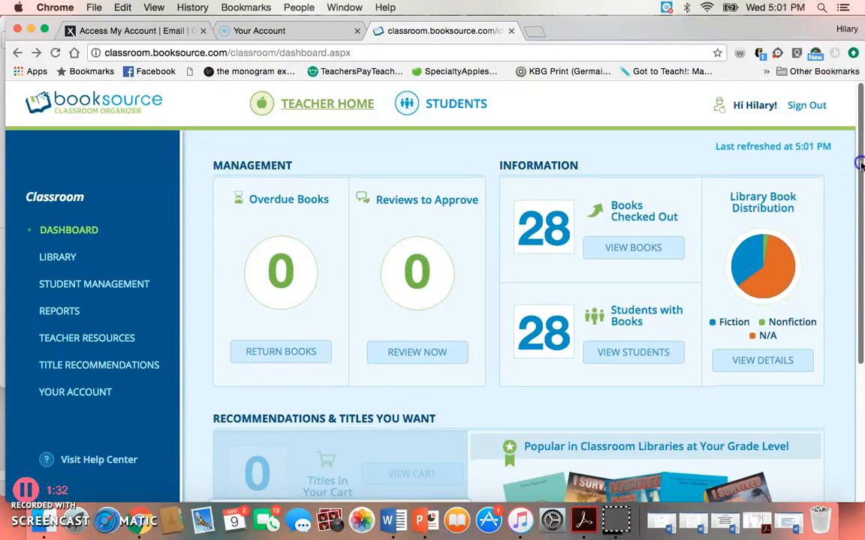
- Look over the dashboard's management, information and recommended titles sections
{"action": "scroll", "coordinate": [861, 166], "scroll_direction": "down", "scroll_amount": 3}
{"action": "scroll", "coordinate": [856, 167], "scroll_direction": "up", "scroll_amount": 2}
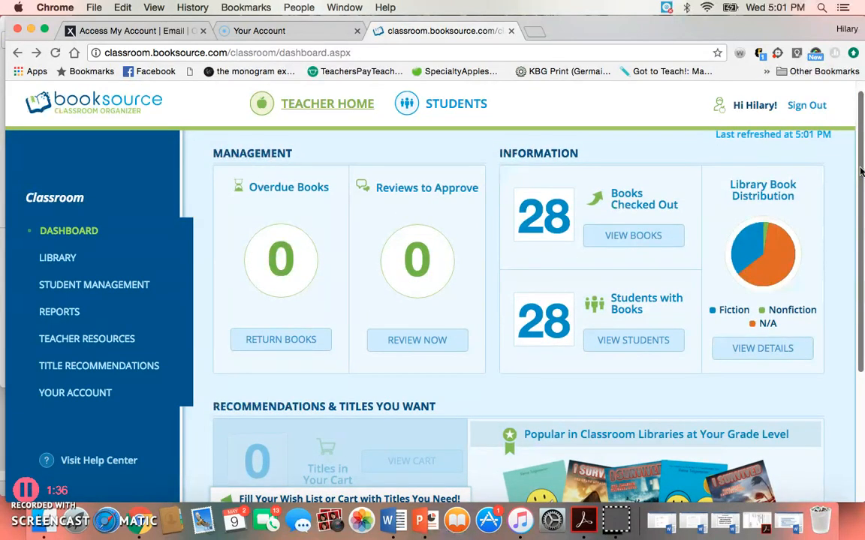
{"action": "scroll", "coordinate": [824, 292], "scroll_direction": "down", "scroll_amount": 6}
{"action": "scroll", "coordinate": [841, 225], "scroll_direction": "up", "scroll_amount": 4}
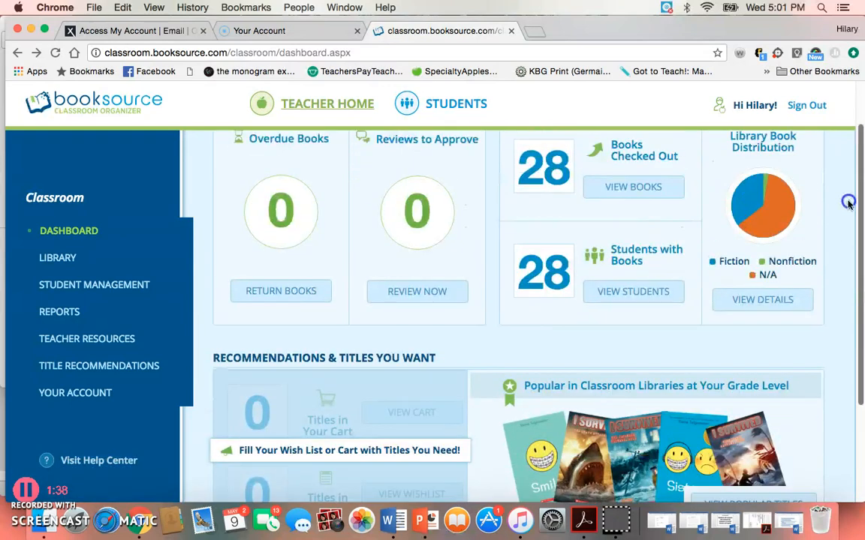
{"action": "scroll", "coordinate": [861, 165], "scroll_direction": "up", "scroll_amount": 2}
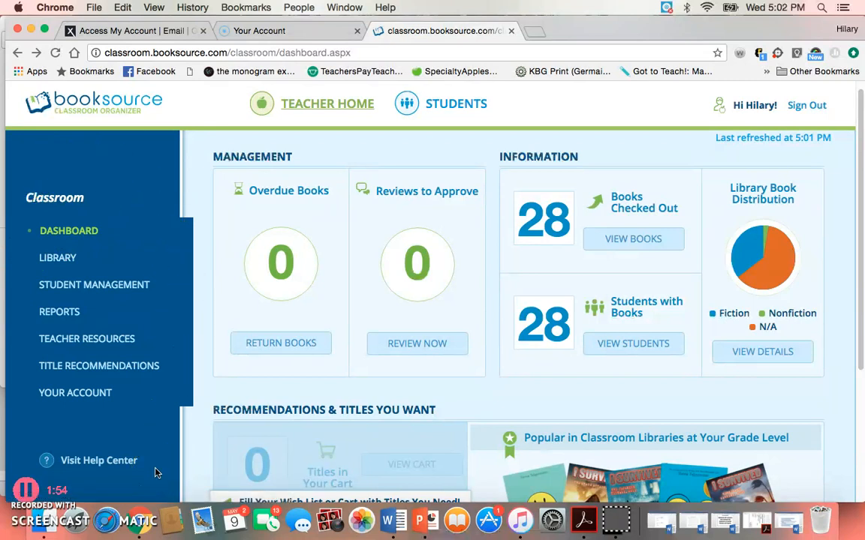
- Open the classroom library and locate the fields for adding a title by ISBN and searching the collection
{"action": "left_click", "coordinate": [67, 260]}
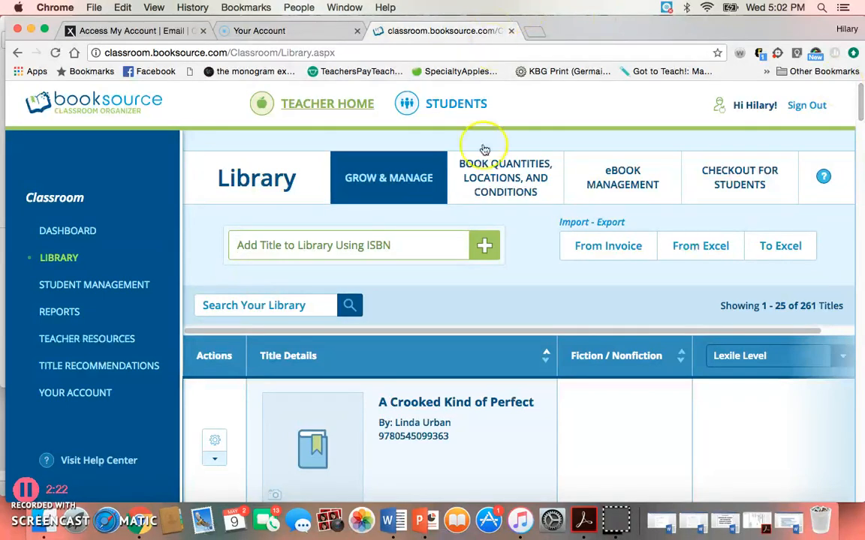
{"action": "left_click", "coordinate": [375, 241]}
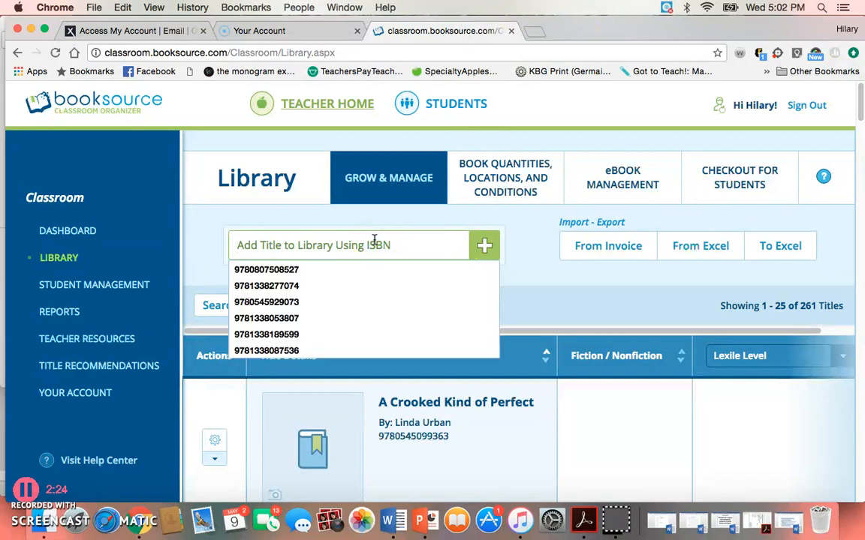
{"action": "left_click", "coordinate": [261, 237]}
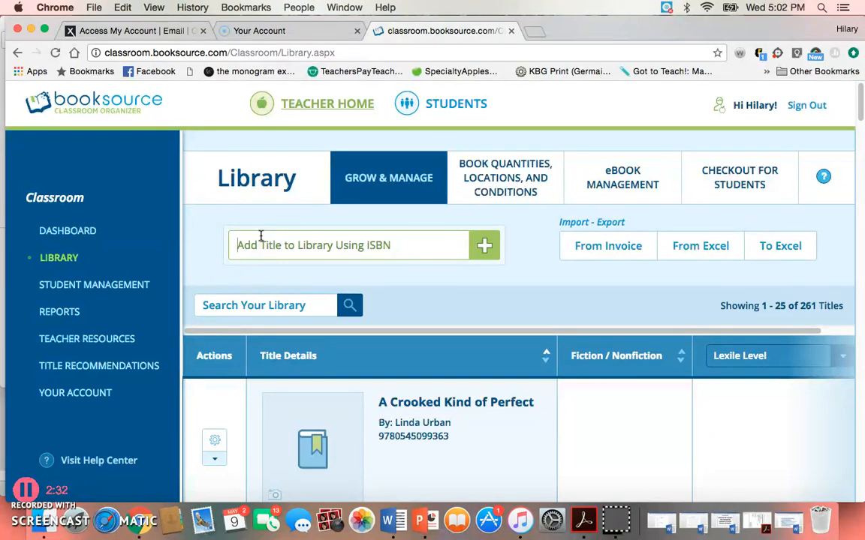
{"action": "left_click", "coordinate": [278, 308]}
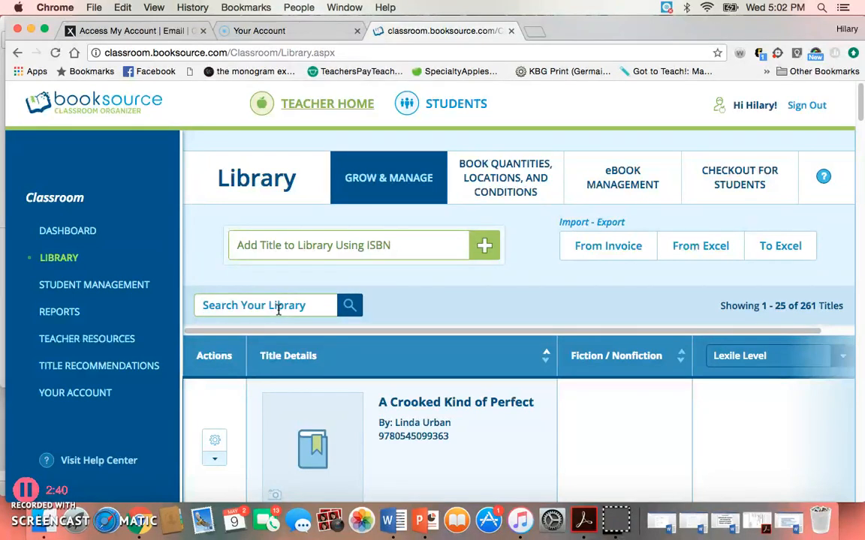
{"action": "left_click", "coordinate": [310, 246]}
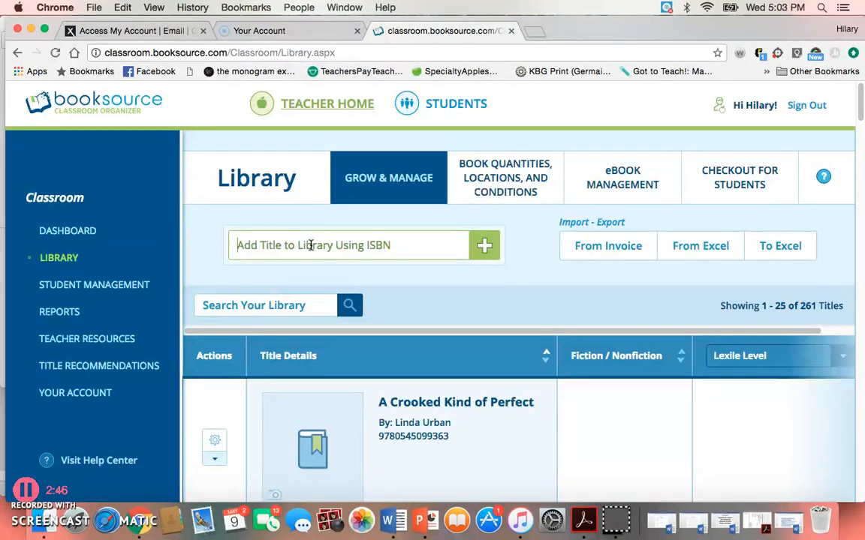
{"action": "left_click", "coordinate": [354, 251]}
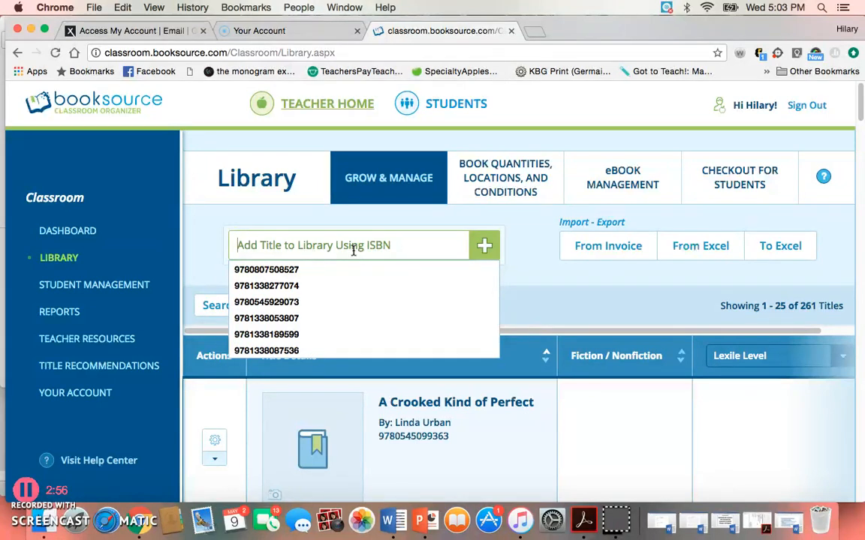
{"action": "type", "text": "978"}
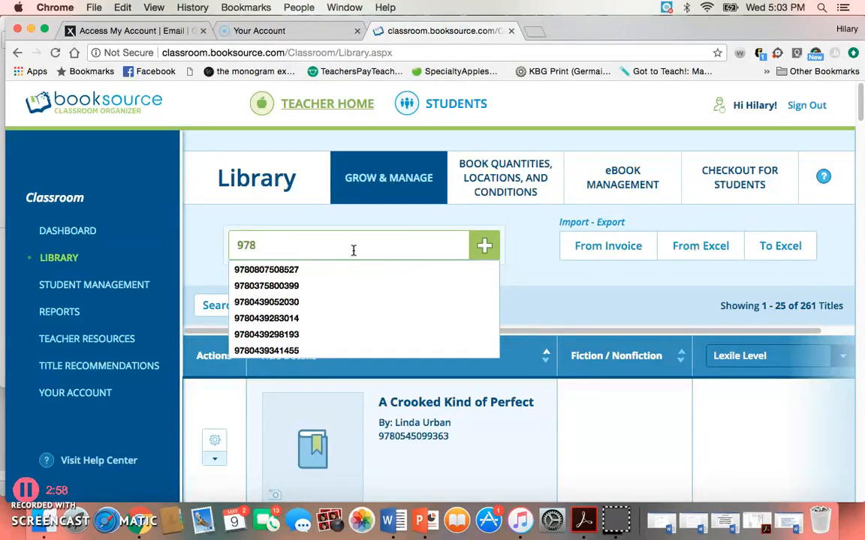
{"action": "type", "text": "031"}
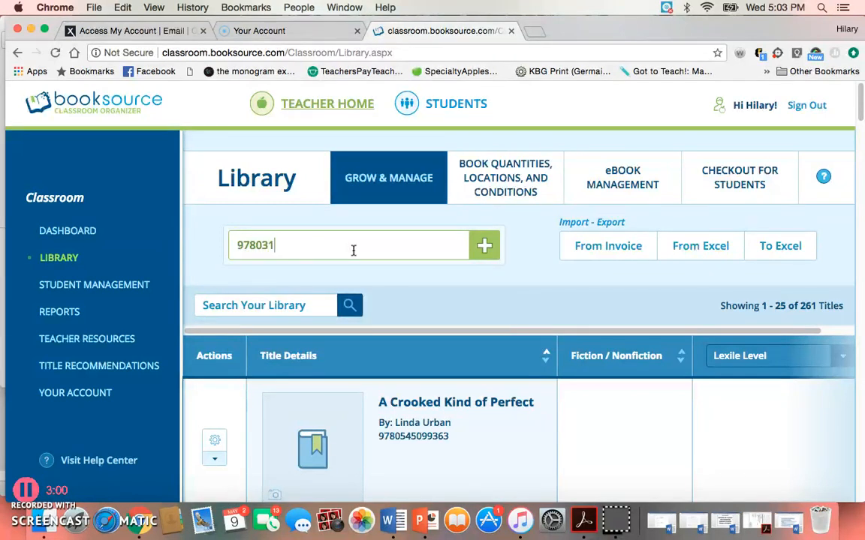
{"action": "type", "text": "3"}
{"action": "key", "text": "BackSpace"}
{"action": "type", "text": "2367541"}
{"action": "key", "text": "Return"}
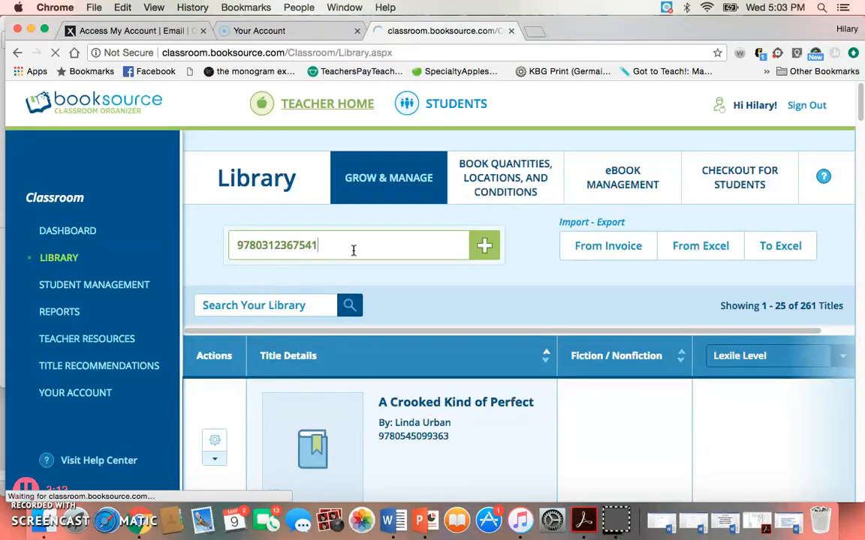
{"action": "left_click", "coordinate": [481, 247]}
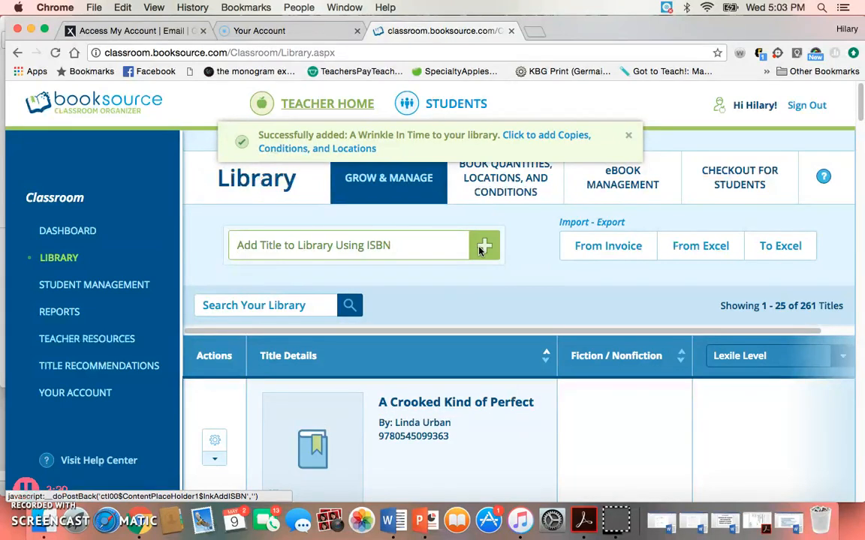
- Find the newly added A Wrinkle In Time in the library list and check its details
{"action": "left_click_drag", "start_coordinate": [859, 106], "coordinate": [861, 249]}
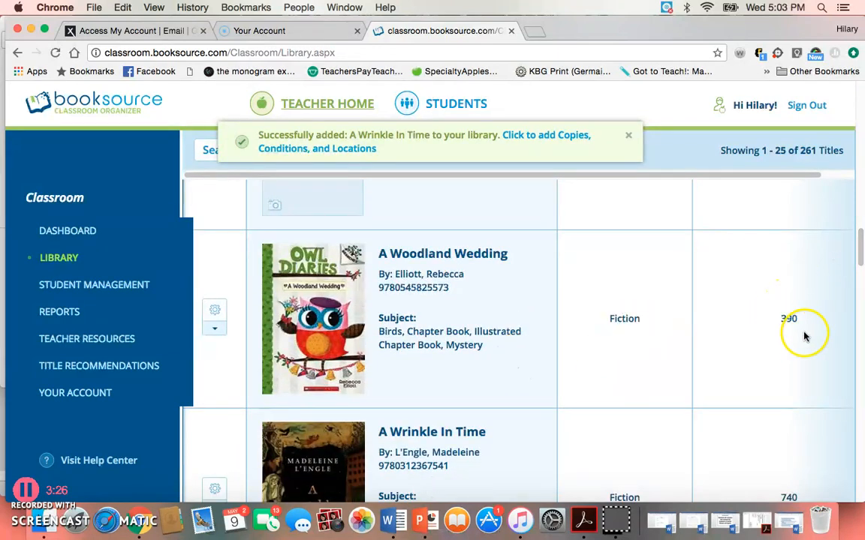
{"action": "left_click_drag", "start_coordinate": [862, 246], "coordinate": [861, 260]}
{"action": "left_click_drag", "start_coordinate": [860, 269], "coordinate": [860, 129]}
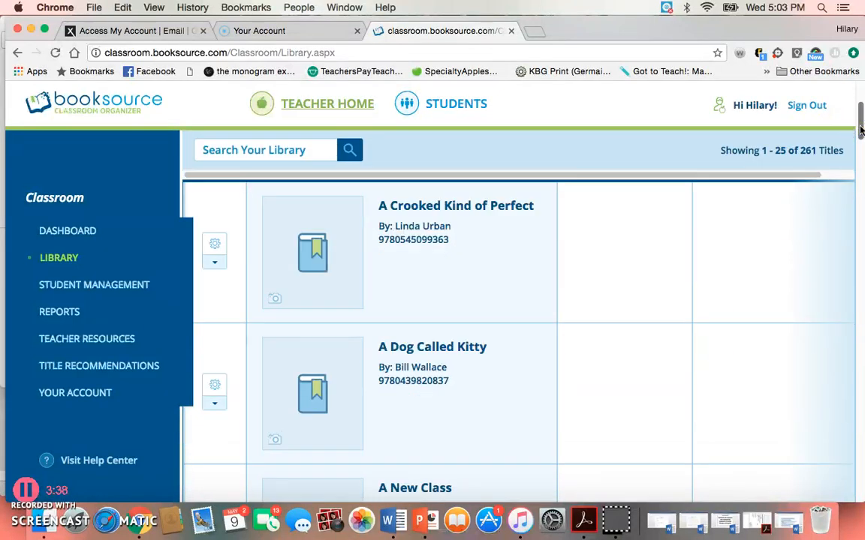
- Edit the entry for A Crooked Kind of Perfect and classify it as Fiction
{"action": "left_click", "coordinate": [215, 245]}
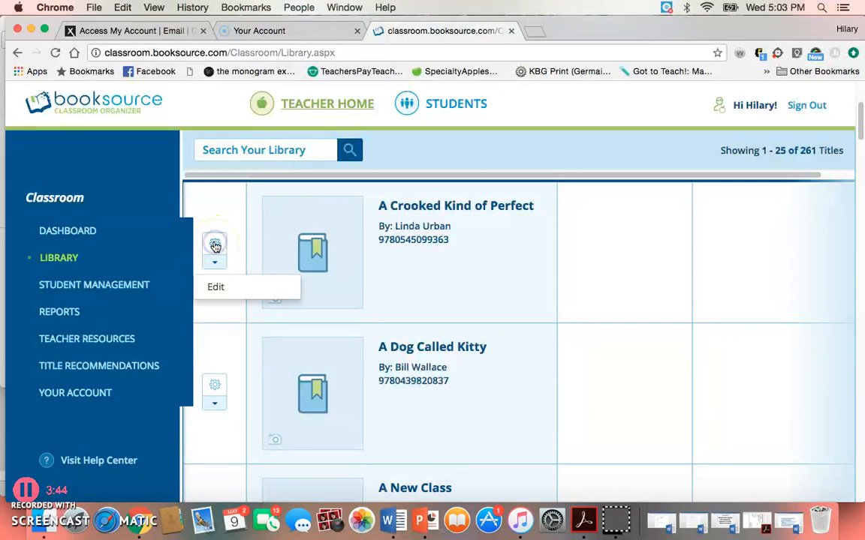
{"action": "left_click", "coordinate": [216, 291]}
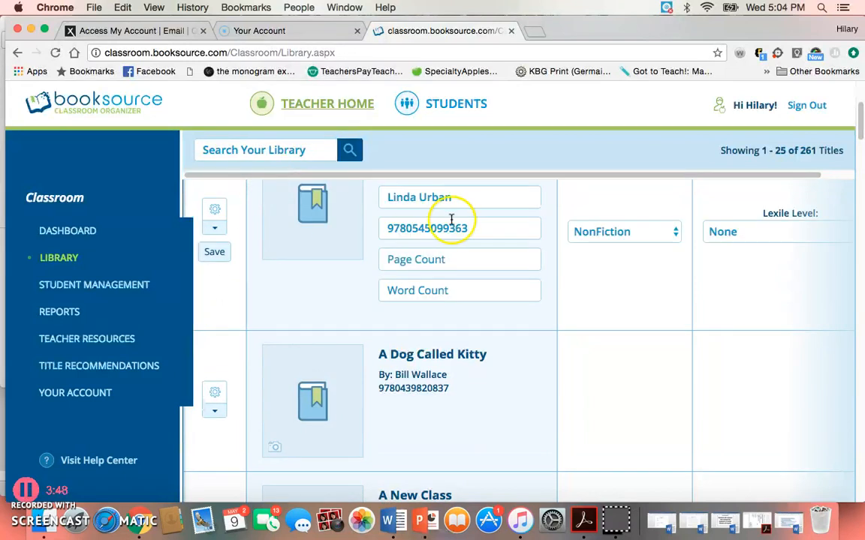
{"action": "left_click", "coordinate": [674, 237]}
{"action": "left_click", "coordinate": [658, 247]}
- Examine the Lexile level choices for A Crooked Kind of Perfect and the reading-level systems available for the library list
{"action": "left_click", "coordinate": [762, 232]}
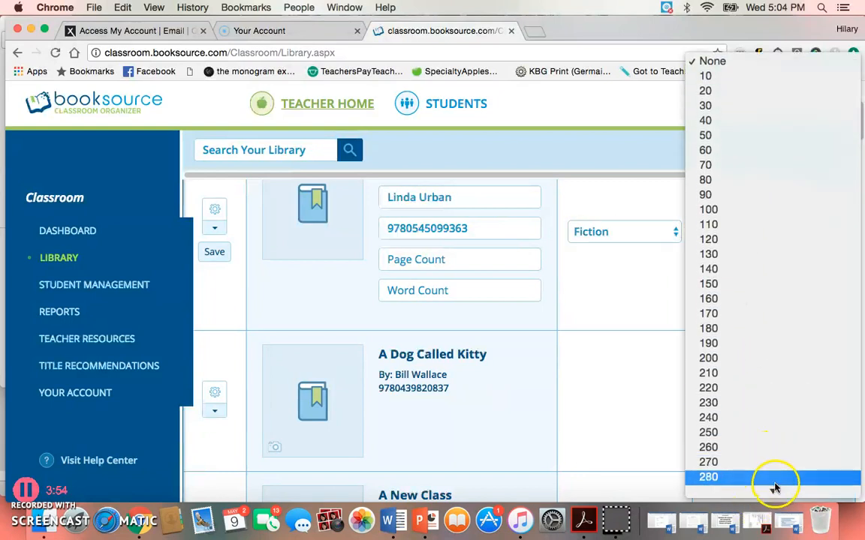
{"action": "left_click", "coordinate": [628, 203]}
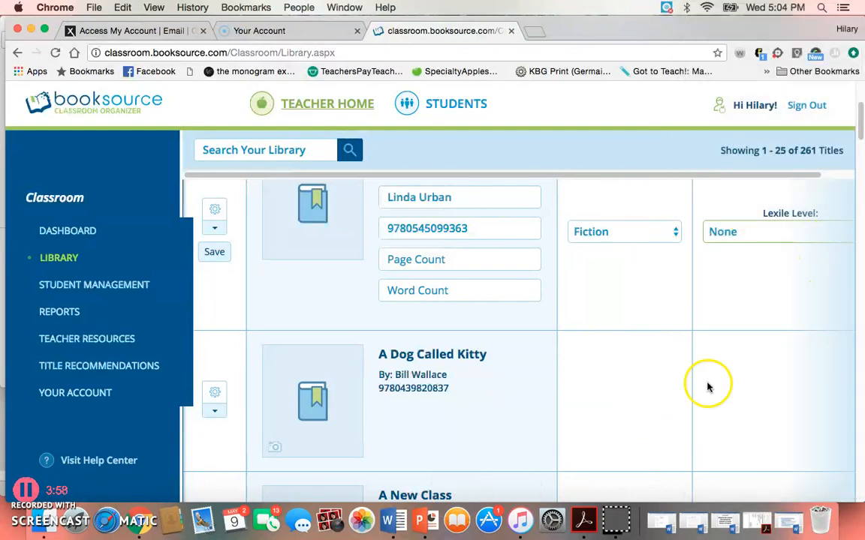
{"action": "scroll", "coordinate": [839, 175], "scroll_direction": "right", "scroll_amount": 2}
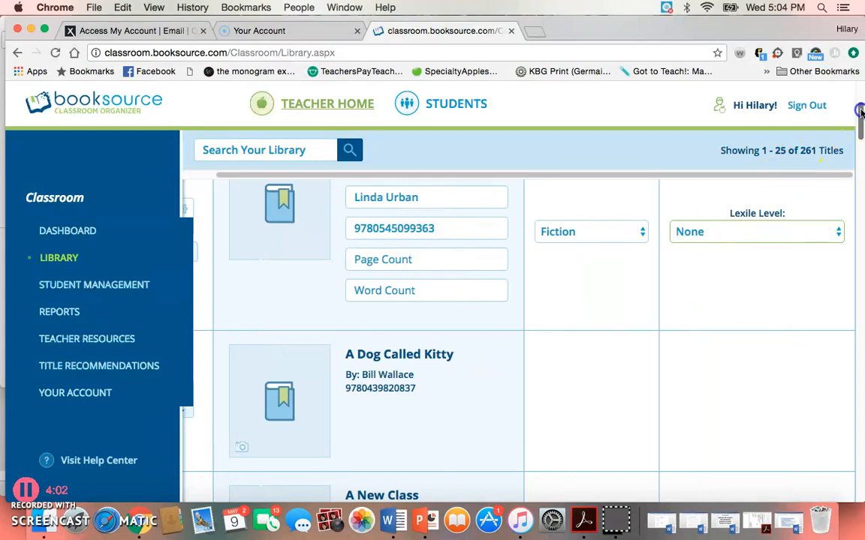
{"action": "scroll", "coordinate": [856, 105], "scroll_direction": "up", "scroll_amount": 5}
{"action": "left_click", "coordinate": [810, 297]}
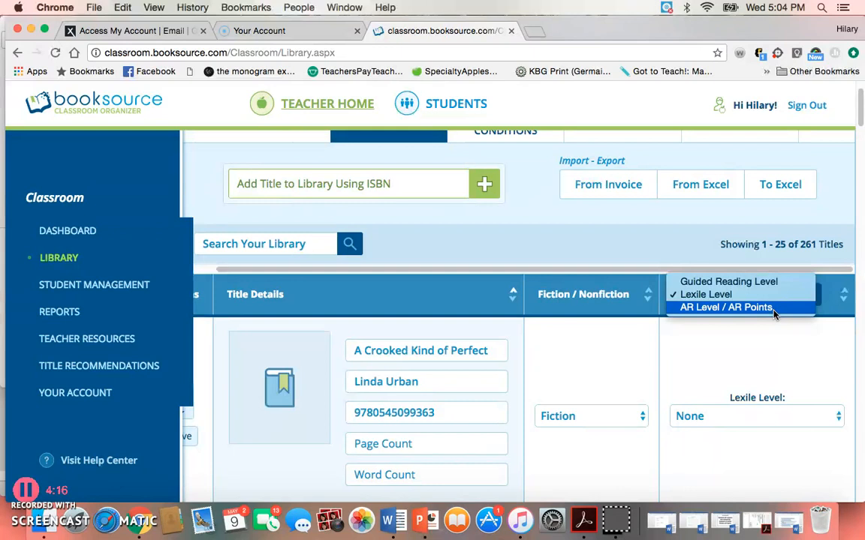
{"action": "left_click", "coordinate": [750, 365]}
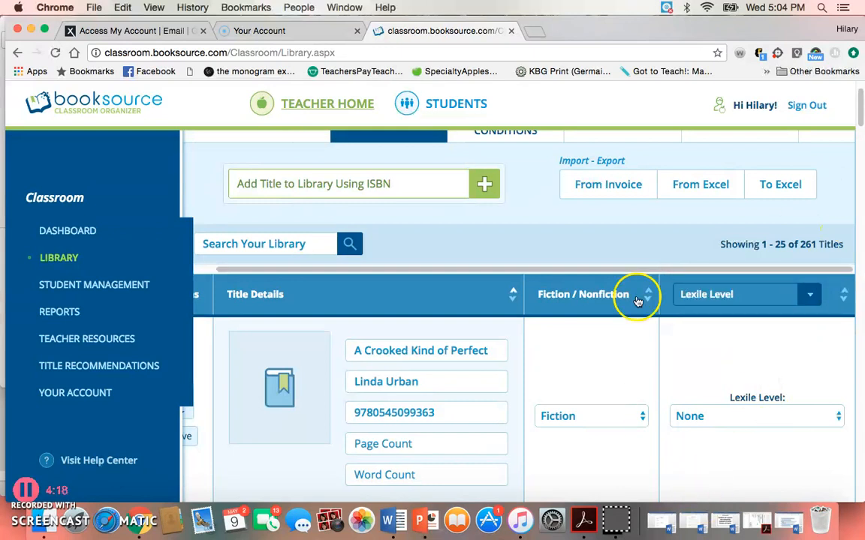
- Save the edited entry for A Crooked Kind of Perfect
{"action": "left_click_drag", "start_coordinate": [647, 268], "coordinate": [511, 283]}
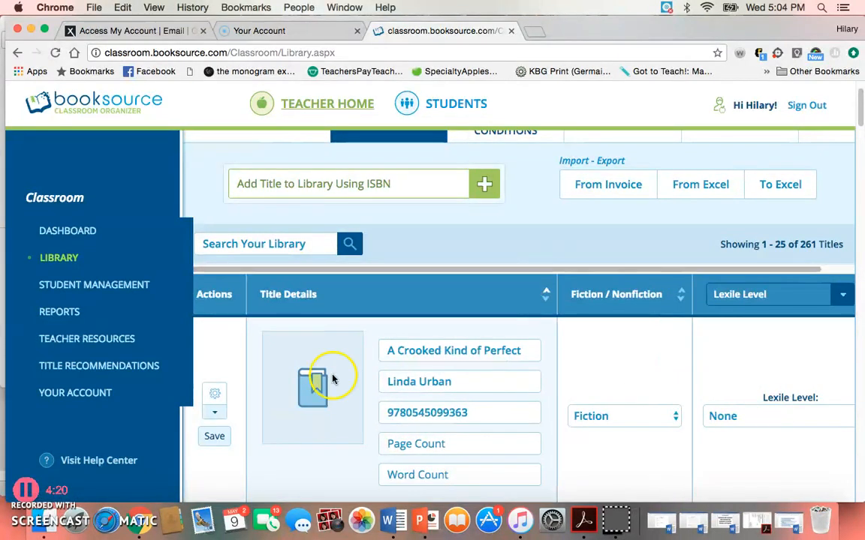
{"action": "left_click", "coordinate": [214, 437]}
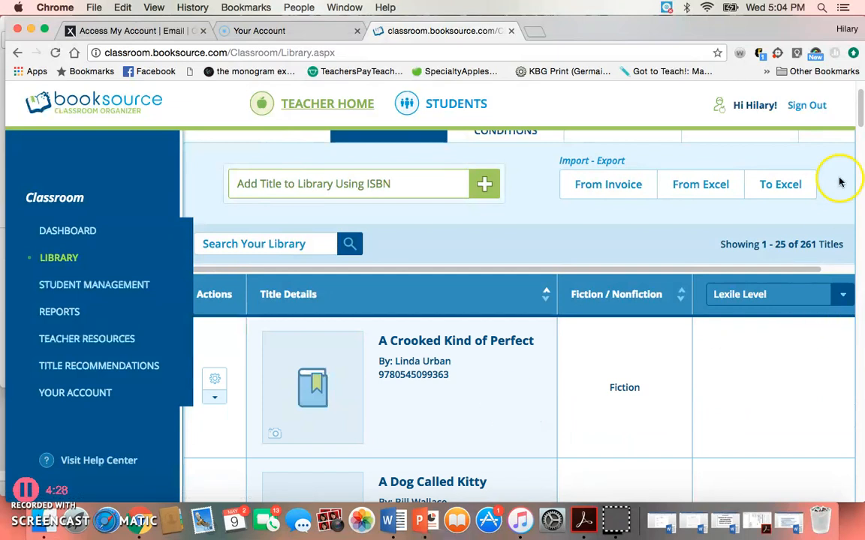
- Show the library's book quantities, locations, and conditions
{"action": "left_click_drag", "start_coordinate": [861, 106], "coordinate": [860, 101]}
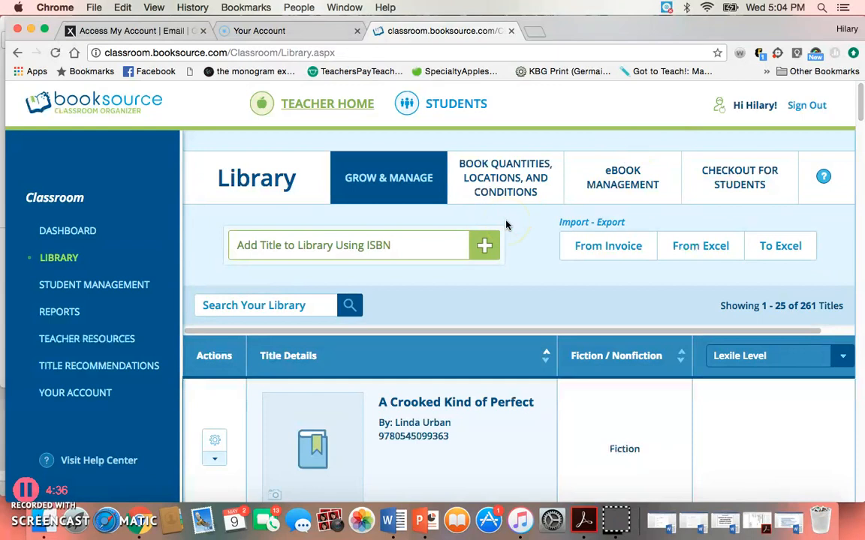
{"action": "left_click", "coordinate": [500, 199]}
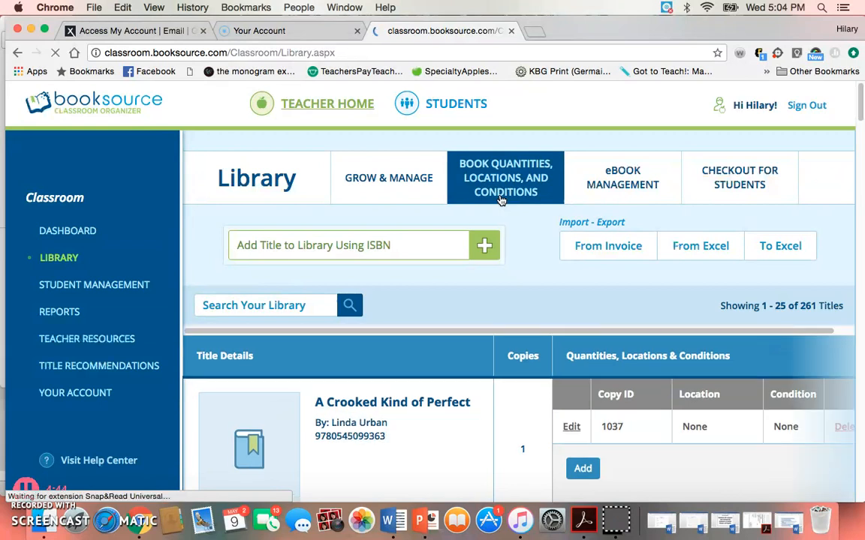
- Examine the location and condition choices for copy 1287 of A Wrinkle In Time, leaving the copy's details unsaved
{"action": "left_click_drag", "start_coordinate": [859, 100], "coordinate": [821, 251]}
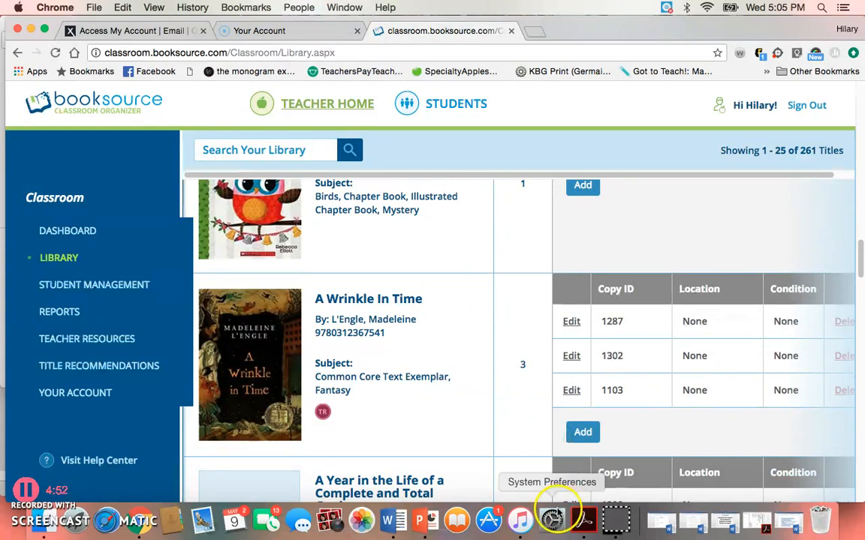
{"action": "left_click_drag", "start_coordinate": [674, 174], "coordinate": [807, 169]}
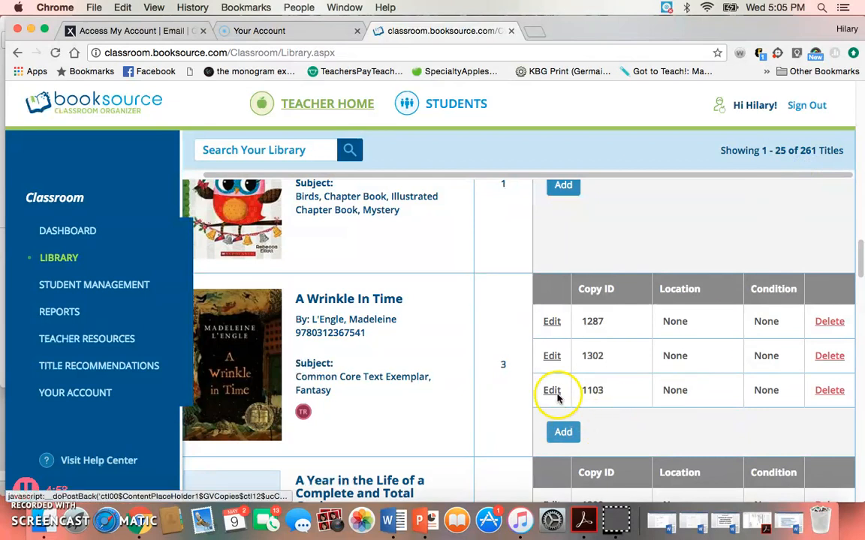
{"action": "left_click", "coordinate": [550, 322]}
{"action": "left_click", "coordinate": [732, 334]}
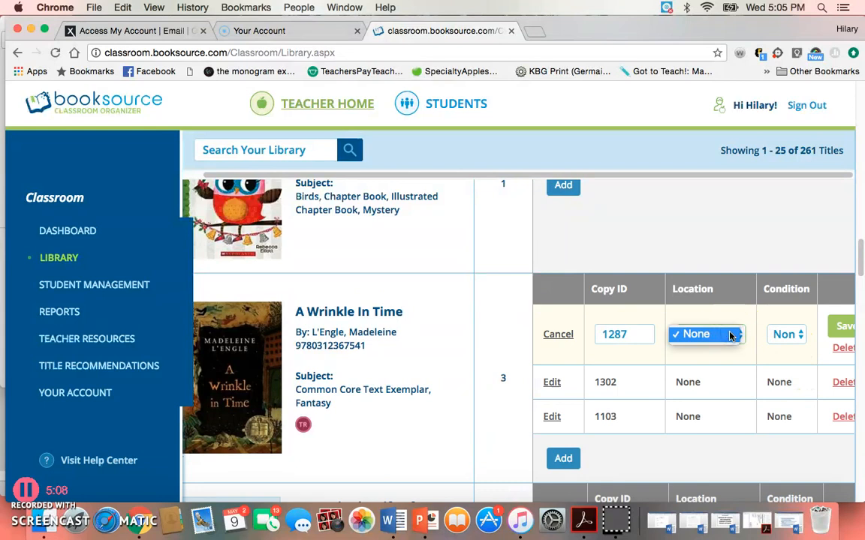
{"action": "left_click", "coordinate": [798, 333]}
{"action": "left_click", "coordinate": [797, 332]}
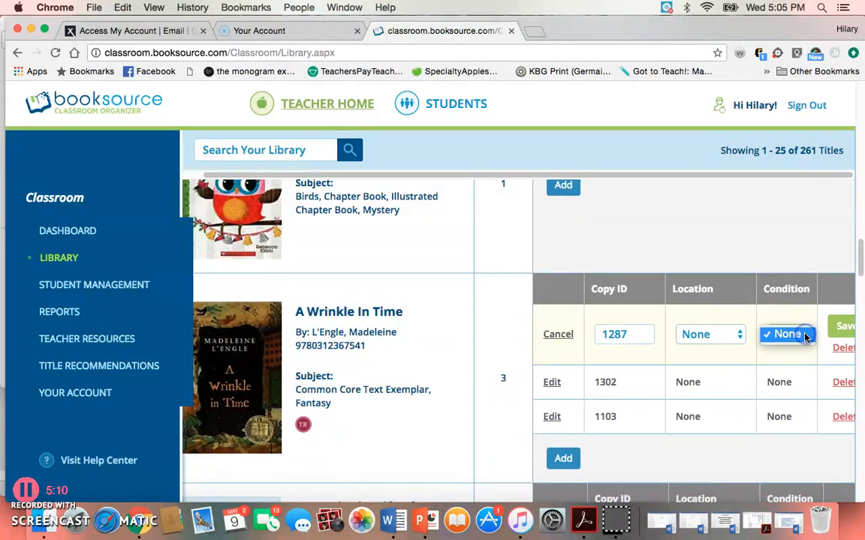
{"action": "left_click", "coordinate": [802, 318]}
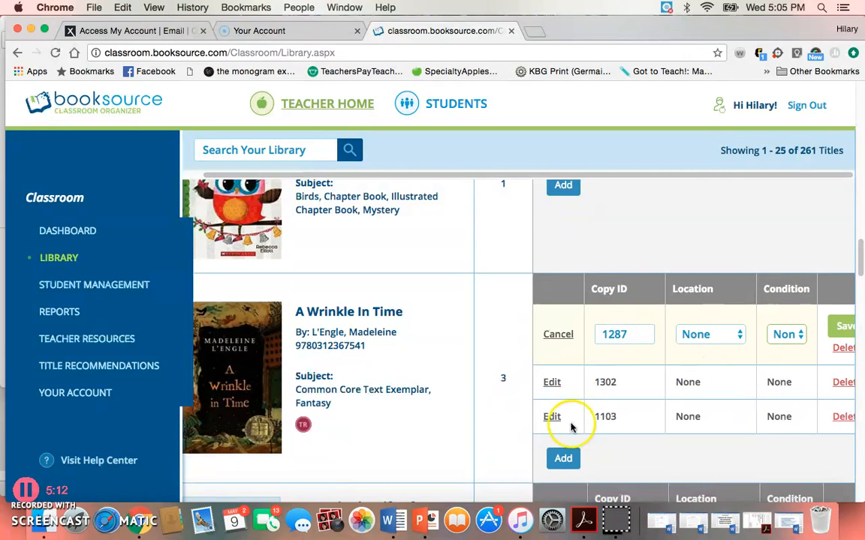
{"action": "left_click", "coordinate": [556, 335]}
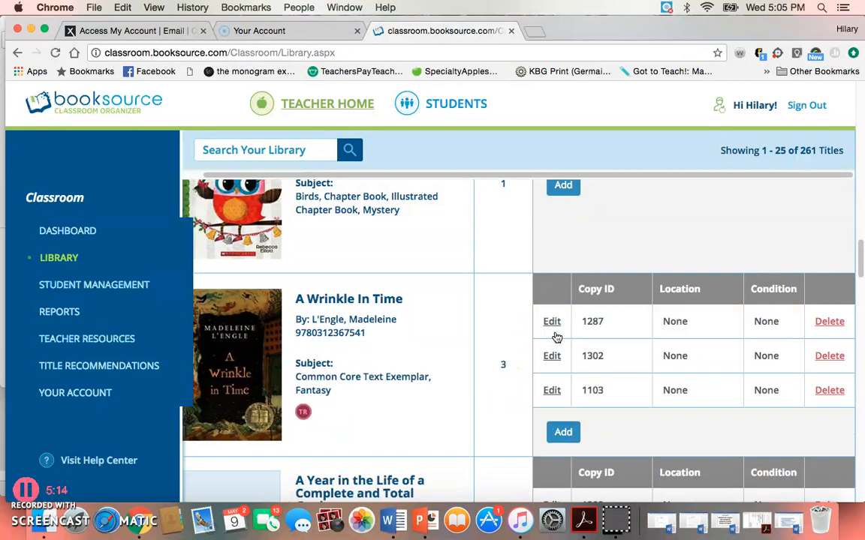
- Show the library's eBook management and the student choices for checking out A Crooked Kind of Perfect
{"action": "left_click_drag", "start_coordinate": [861, 257], "coordinate": [862, 96]}
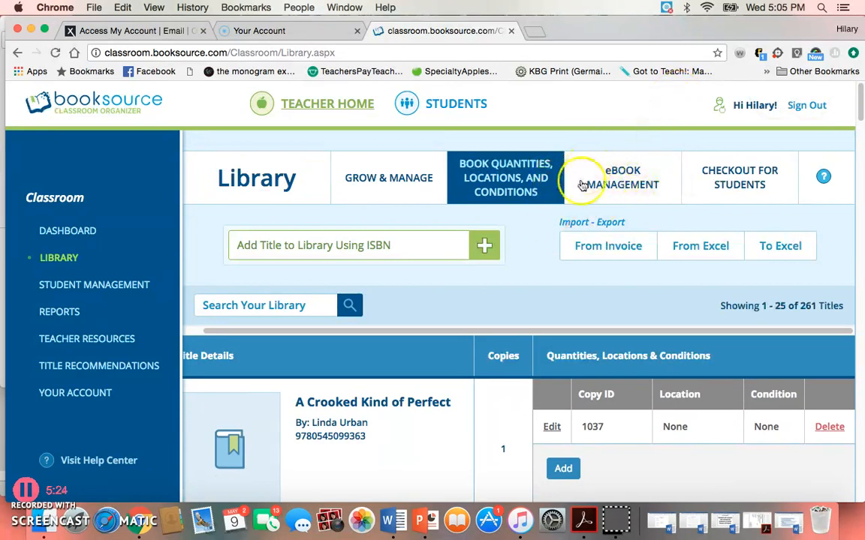
{"action": "left_click", "coordinate": [623, 188]}
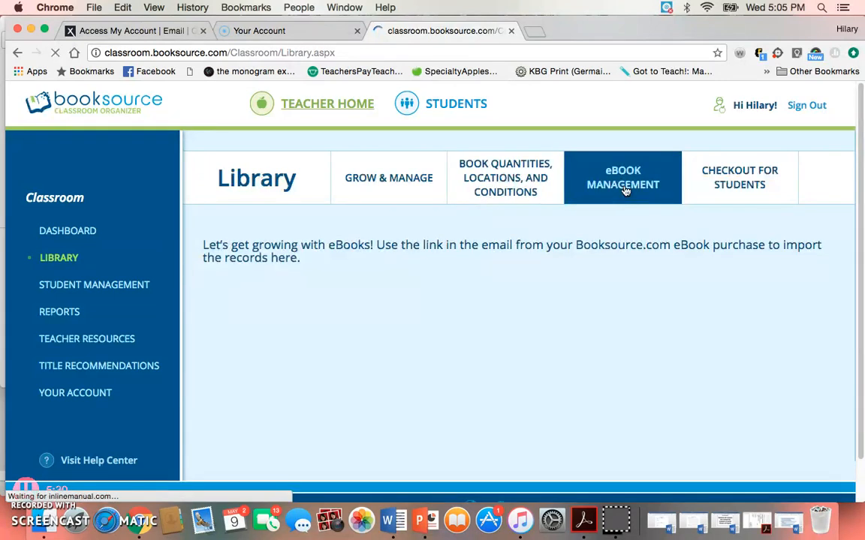
{"action": "left_click", "coordinate": [722, 180]}
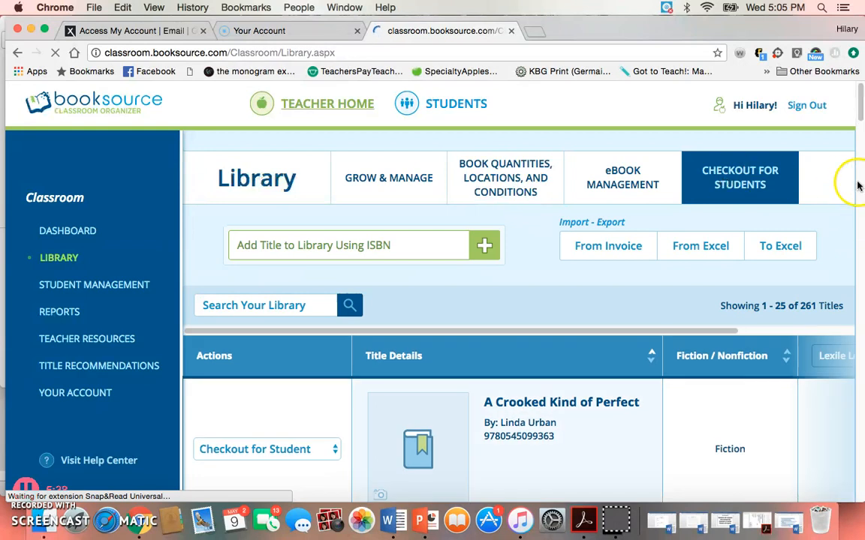
{"action": "left_click_drag", "start_coordinate": [860, 104], "coordinate": [854, 122]}
{"action": "left_click", "coordinate": [328, 273]}
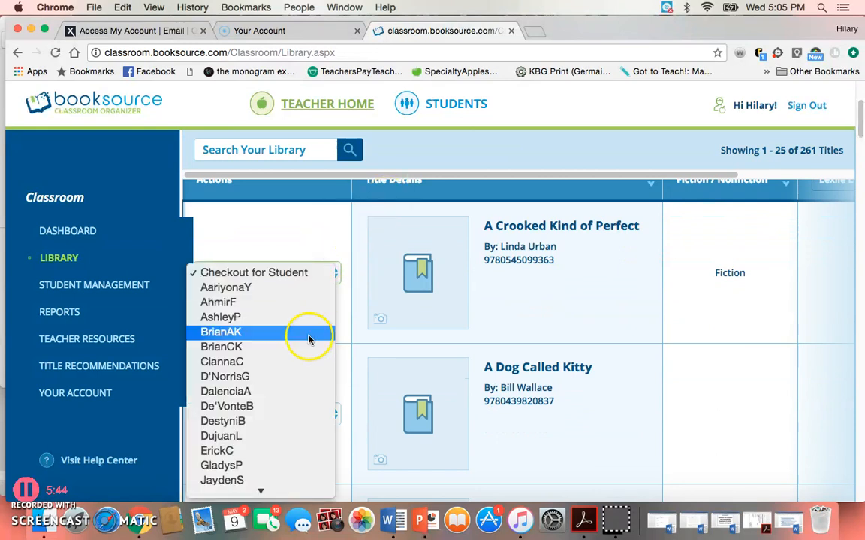
{"action": "left_click", "coordinate": [282, 211]}
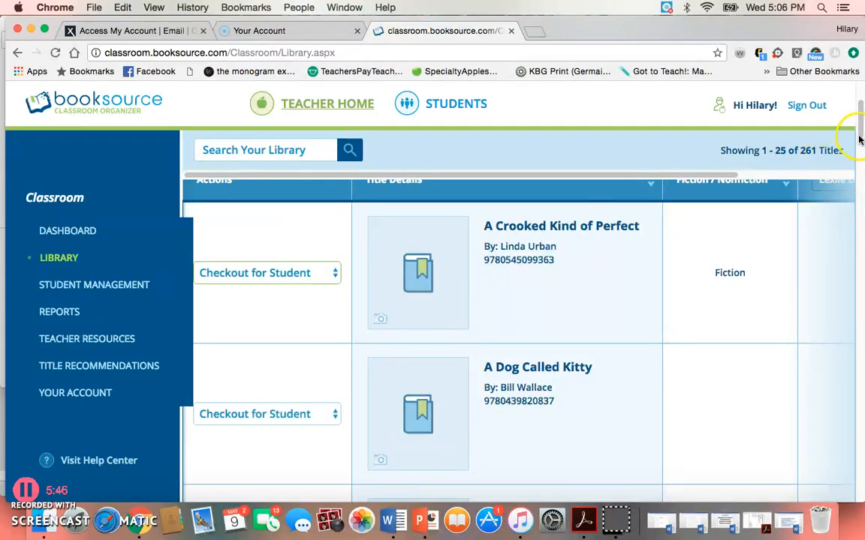
{"action": "left_click_drag", "start_coordinate": [860, 137], "coordinate": [861, 107]}
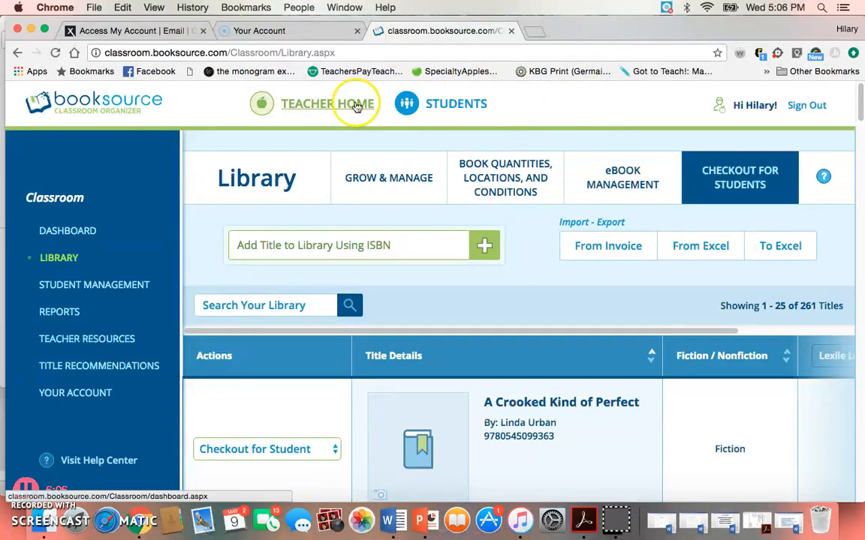
- Switch to the student area, choose the first student in the name list, and open the books available for checkout
{"action": "left_click", "coordinate": [481, 106]}
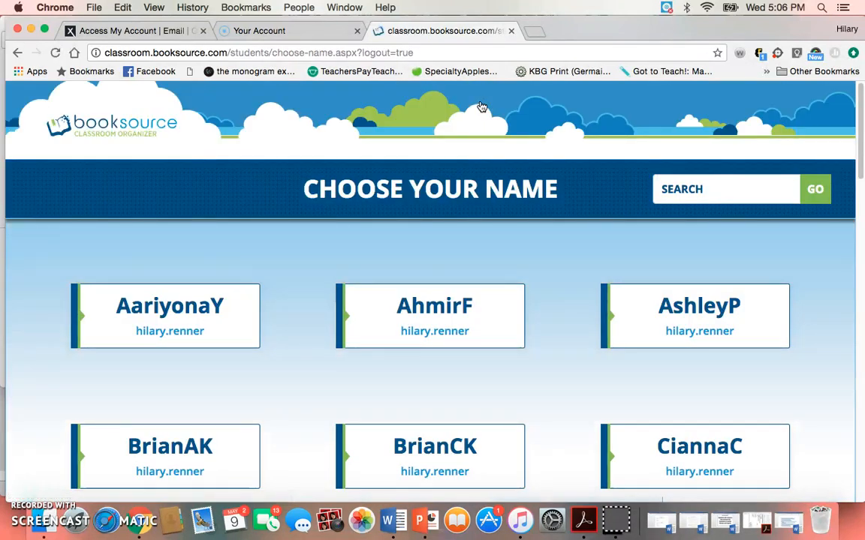
{"action": "left_click_drag", "start_coordinate": [851, 91], "coordinate": [859, 114]}
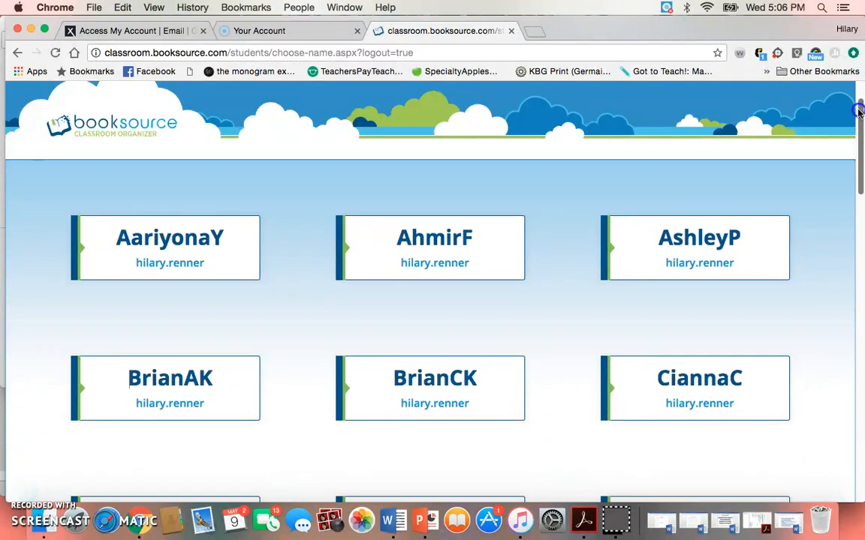
{"action": "left_click", "coordinate": [143, 266]}
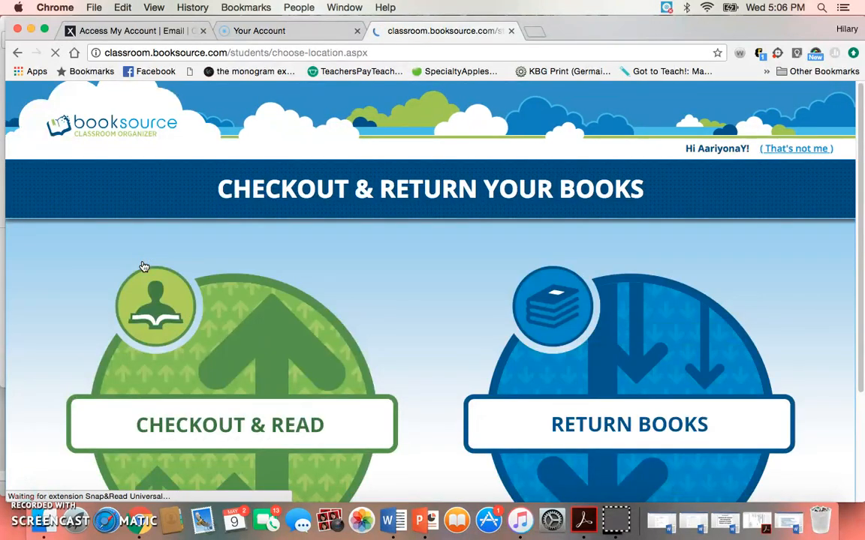
{"action": "left_click_drag", "start_coordinate": [853, 183], "coordinate": [853, 242]}
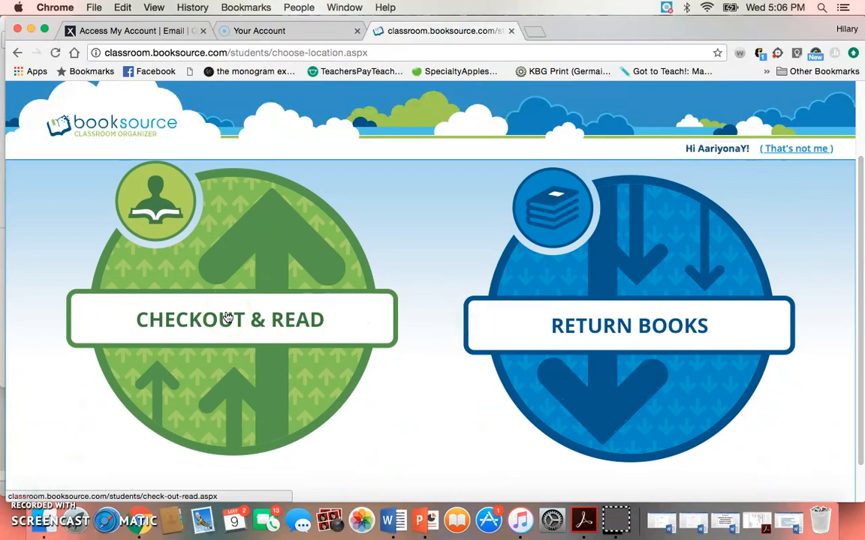
{"action": "left_click", "coordinate": [227, 317]}
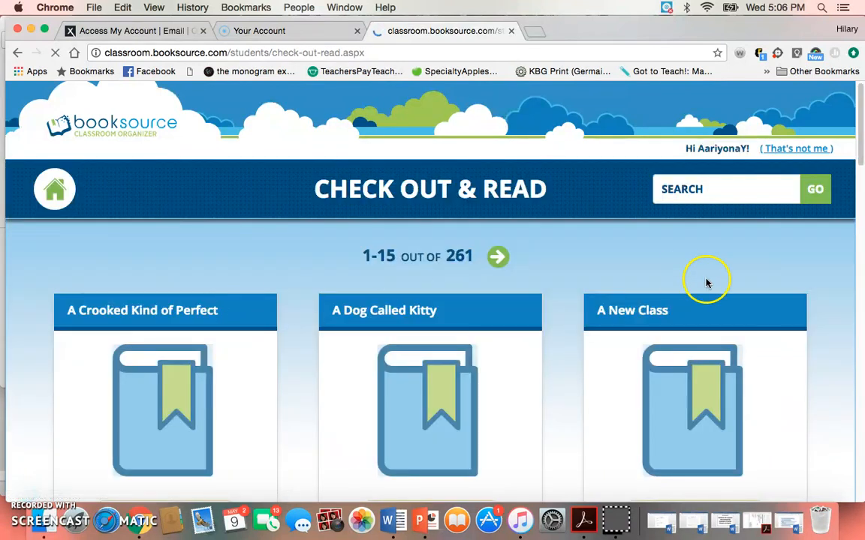
{"action": "mouse_move", "coordinate": [858, 156]}
{"action": "left_mouse_down"}
{"action": "mouse_move", "coordinate": [823, 341]}
{"action": "mouse_move", "coordinate": [862, 147]}
{"action": "left_mouse_up"}
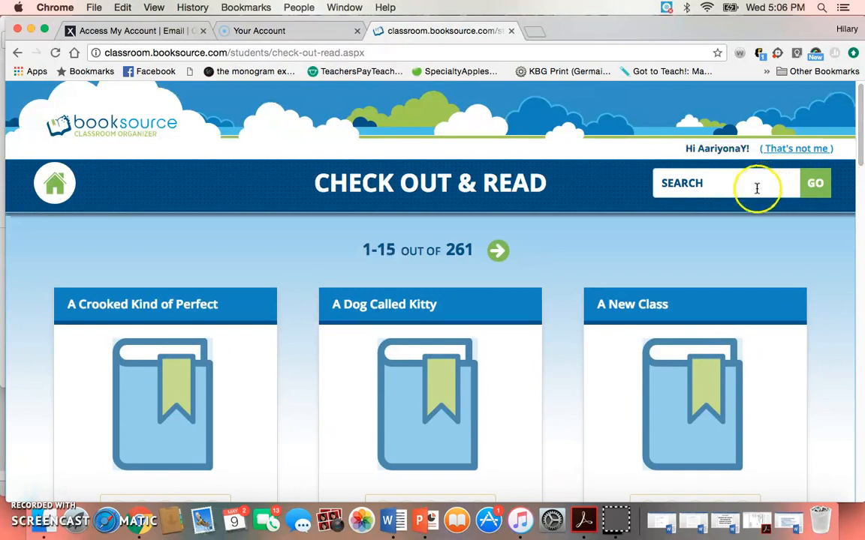
{"action": "left_click", "coordinate": [714, 185]}
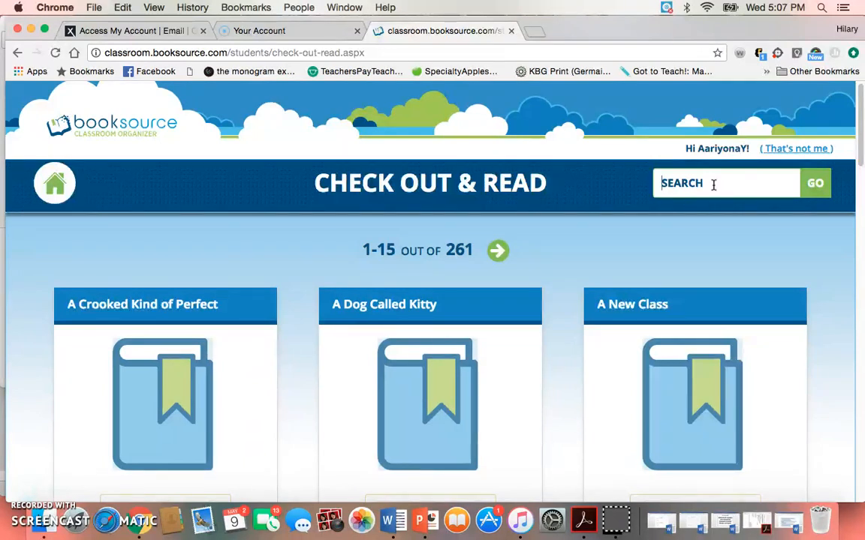
{"action": "left_click", "coordinate": [529, 236]}
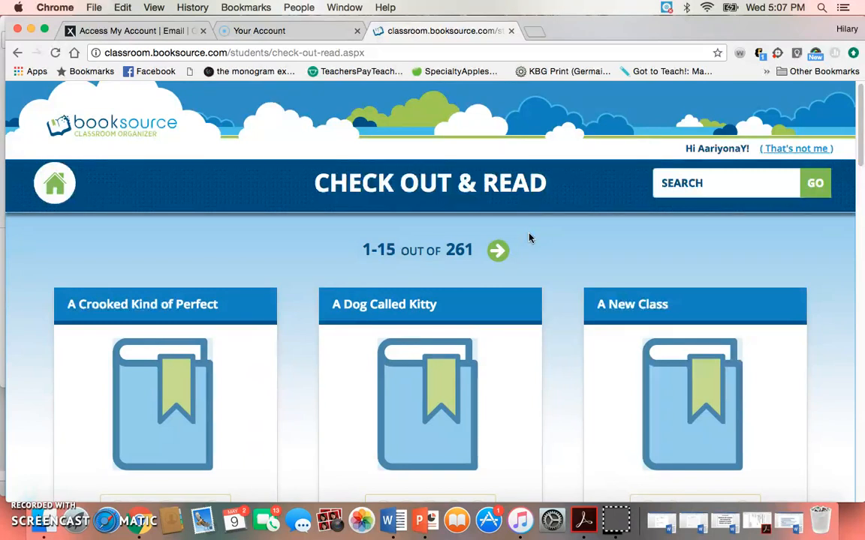
{"action": "left_click", "coordinate": [694, 183]}
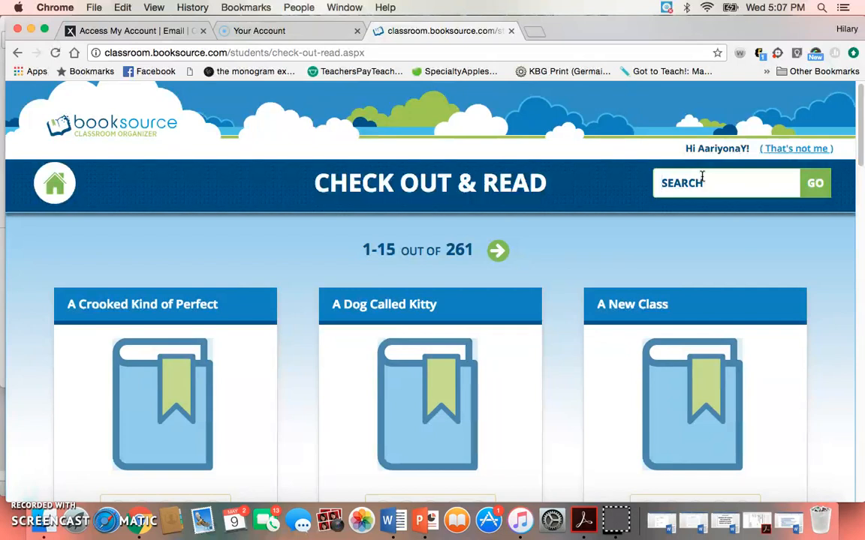
{"action": "left_click", "coordinate": [702, 180]}
{"action": "type", "text": "9780312367541"}
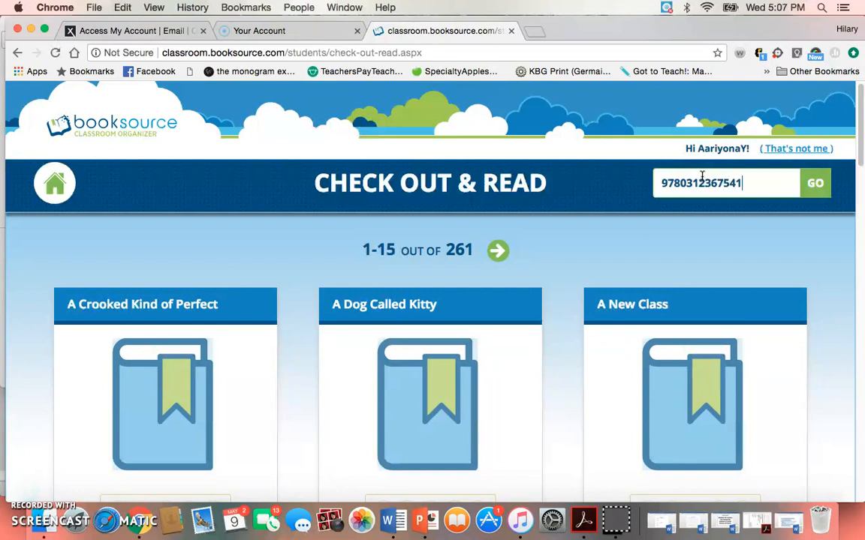
{"action": "left_click", "coordinate": [813, 184]}
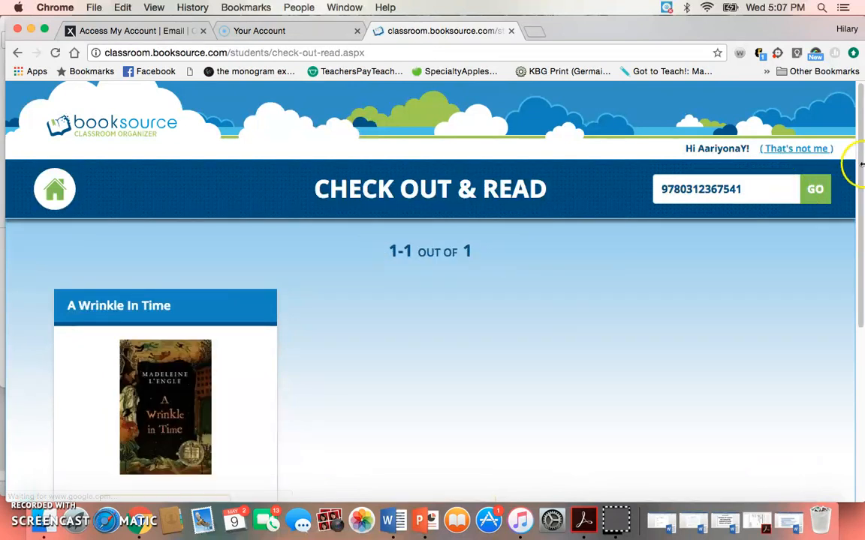
- Check out A Wrinkle In Time for the student and return to the student library
{"action": "scroll", "coordinate": [855, 158], "scroll_direction": "down", "scroll_amount": 3}
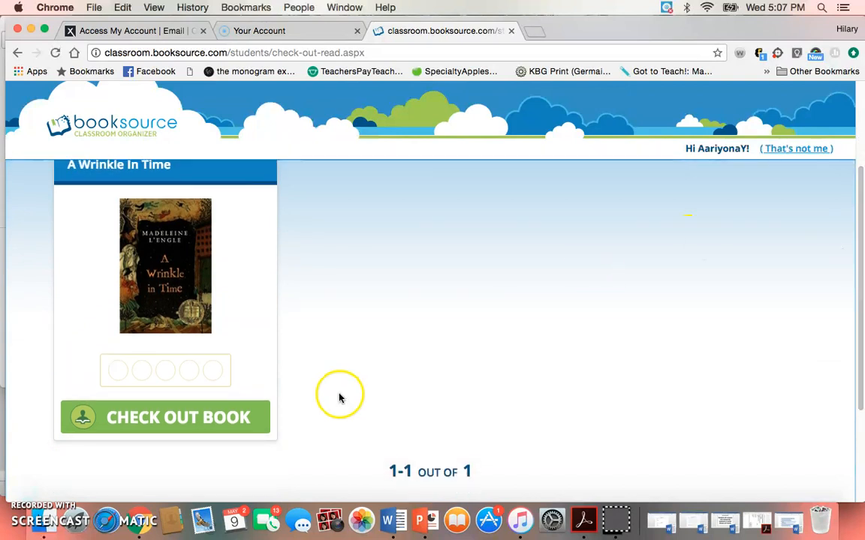
{"action": "left_click", "coordinate": [233, 426]}
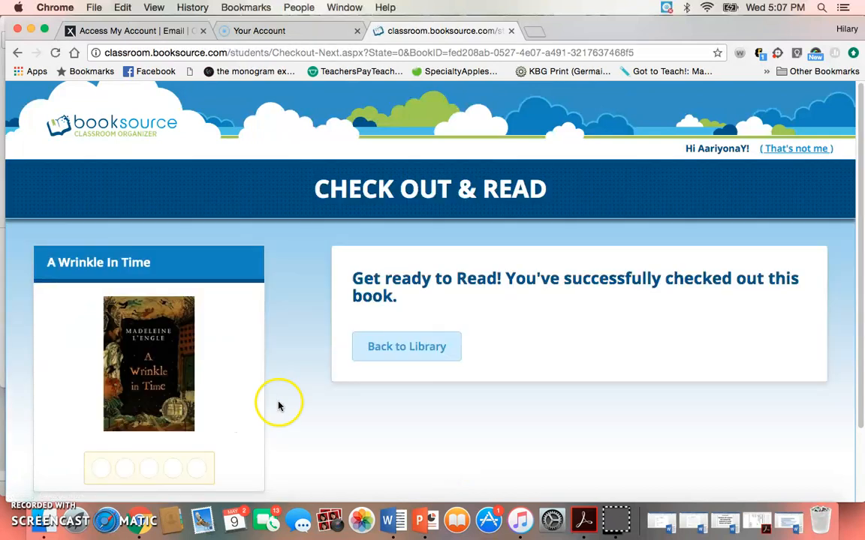
{"action": "left_click", "coordinate": [412, 351]}
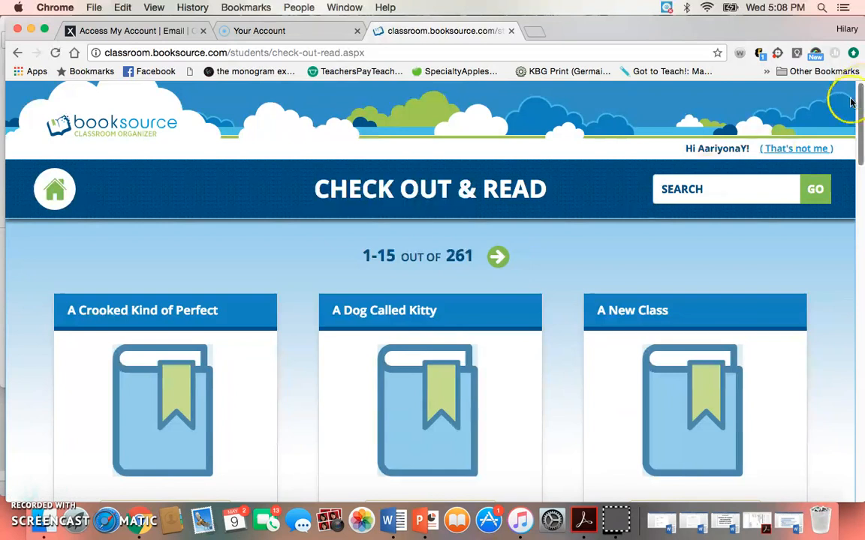
- Leave the current student's session and view the list of student names
{"action": "left_click", "coordinate": [819, 151]}
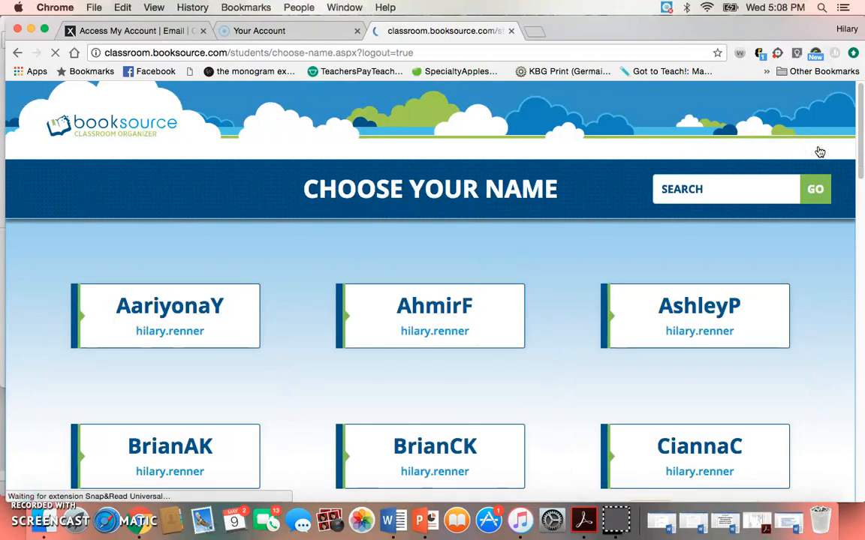
{"action": "left_click", "coordinate": [860, 132]}
{"action": "left_click_drag", "start_coordinate": [860, 133], "coordinate": [862, 82]}
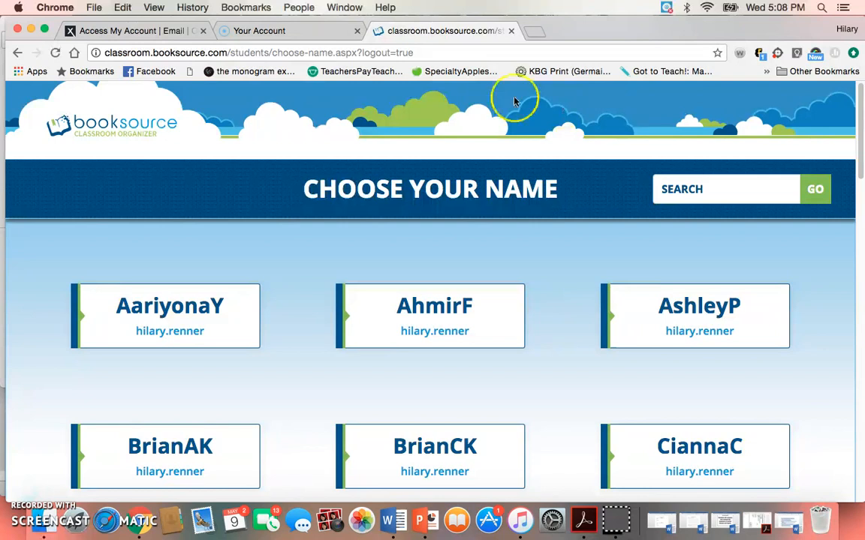
- Go back through the previously visited student pages
{"action": "left_click", "coordinate": [18, 53]}
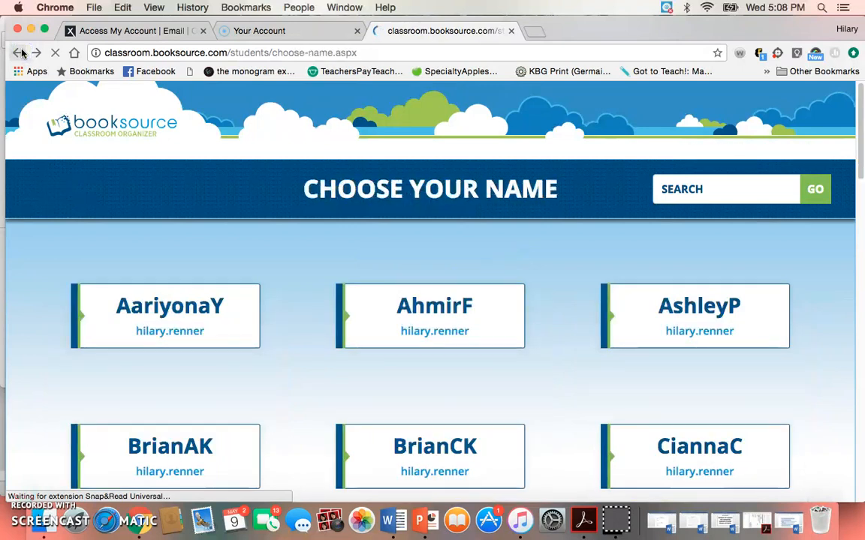
{"action": "left_click", "coordinate": [22, 52]}
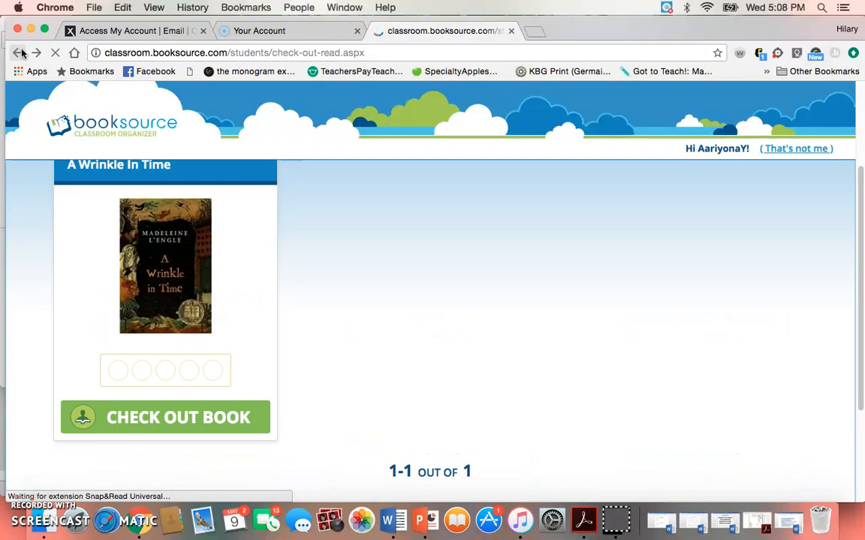
{"action": "left_click", "coordinate": [22, 53]}
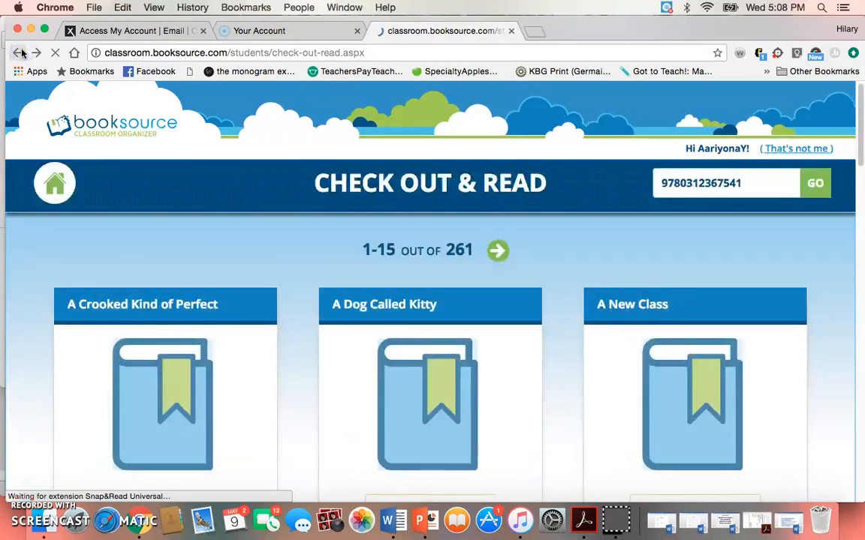
{"action": "left_click", "coordinate": [22, 52]}
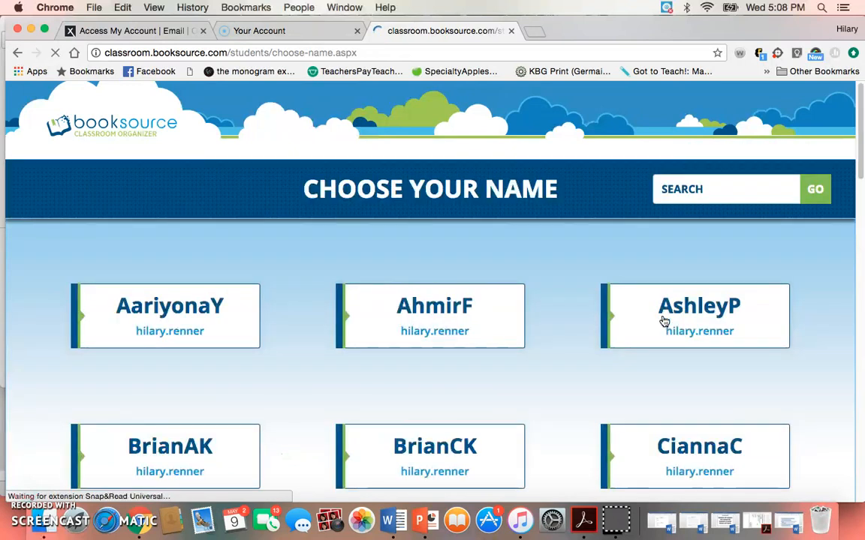
- Choose the first student in the name list again and show that student's books available for return
{"action": "left_click", "coordinate": [644, 319]}
{"action": "left_click", "coordinate": [120, 307]}
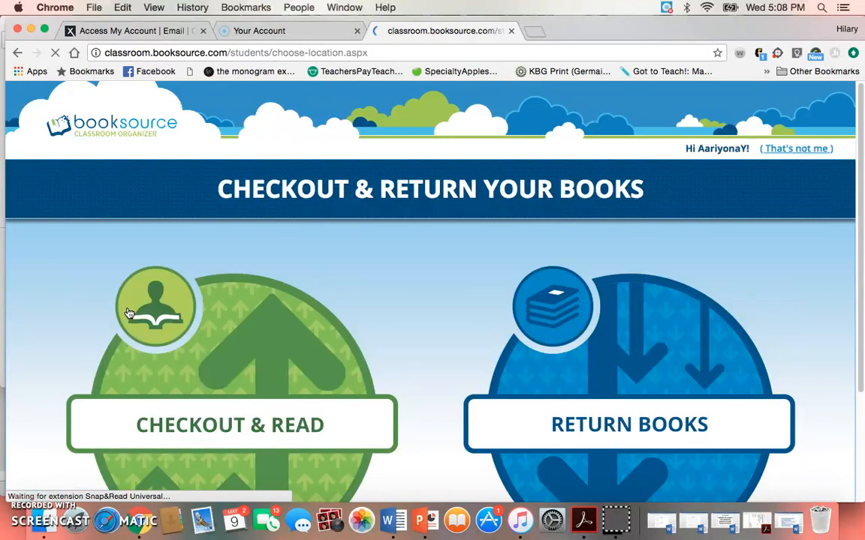
{"action": "left_click", "coordinate": [502, 418]}
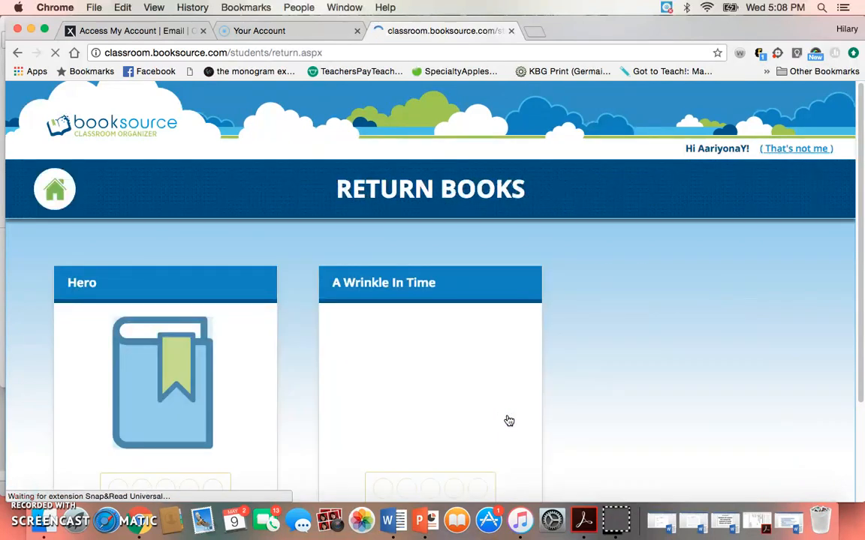
{"action": "left_click_drag", "start_coordinate": [858, 179], "coordinate": [838, 289]}
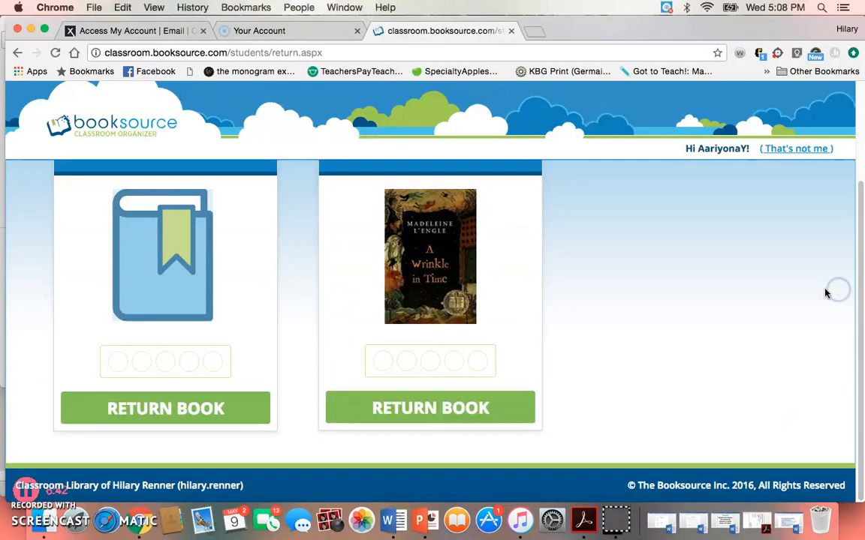
- Start returning A Wrinkle In Time, view its review and rating form, and go back to the return list without submitting
{"action": "left_click", "coordinate": [462, 408]}
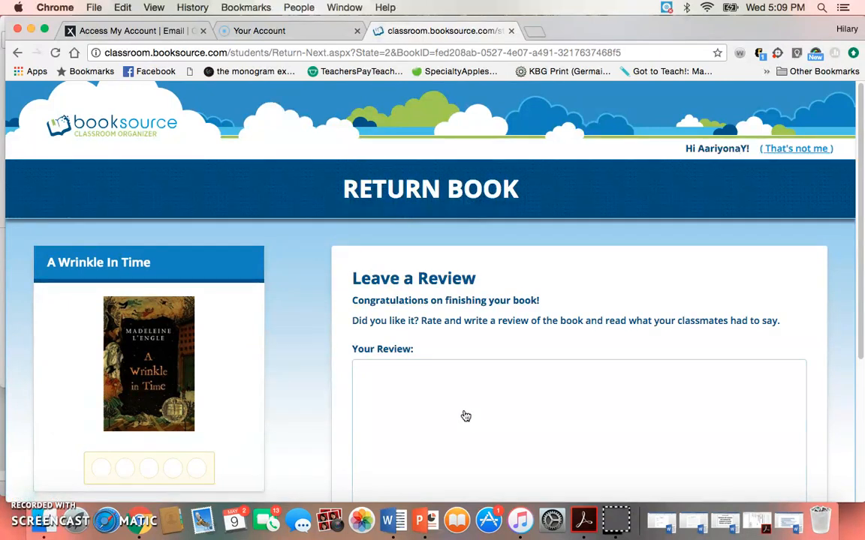
{"action": "left_click_drag", "start_coordinate": [859, 183], "coordinate": [846, 292]}
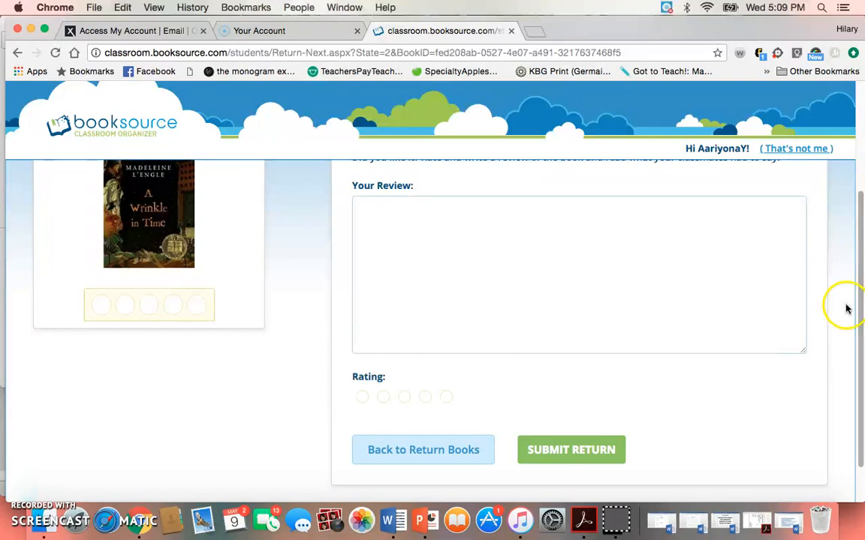
{"action": "left_click", "coordinate": [445, 446]}
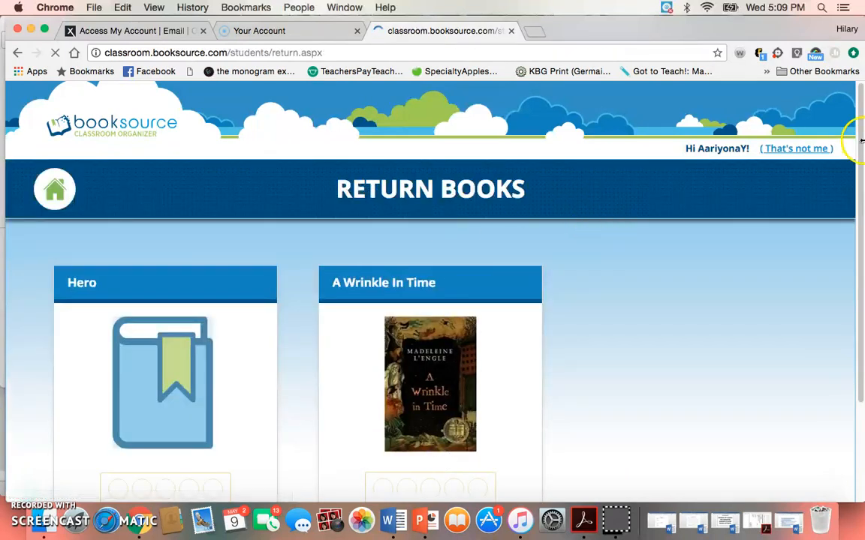
- Reopen the return form for A Wrinkle In Time, look over its review and rating options, and go back to the student's books
{"action": "scroll", "coordinate": [841, 266], "scroll_direction": "down", "scroll_amount": 3}
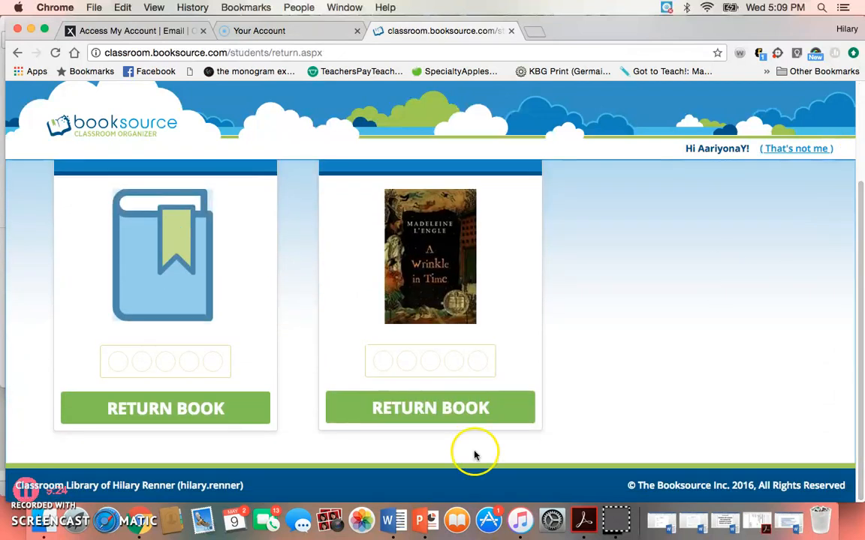
{"action": "left_click", "coordinate": [457, 408]}
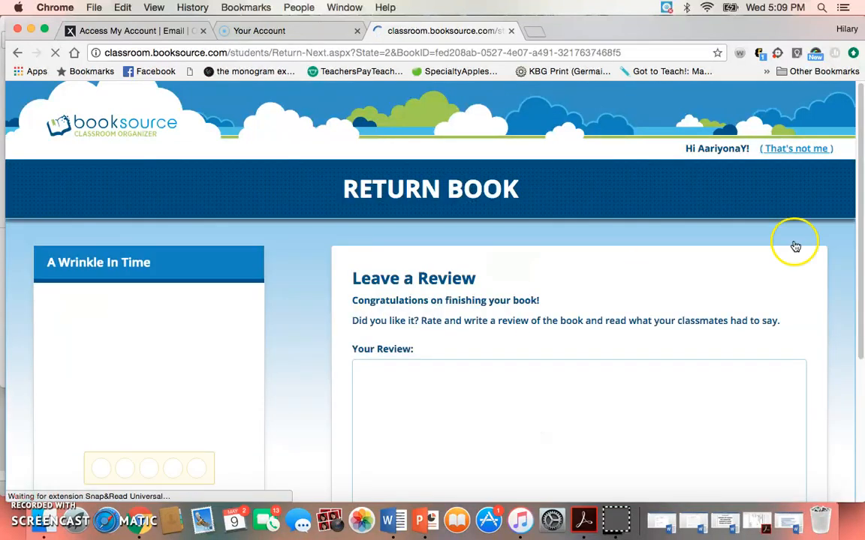
{"action": "left_click_drag", "start_coordinate": [861, 154], "coordinate": [843, 295]}
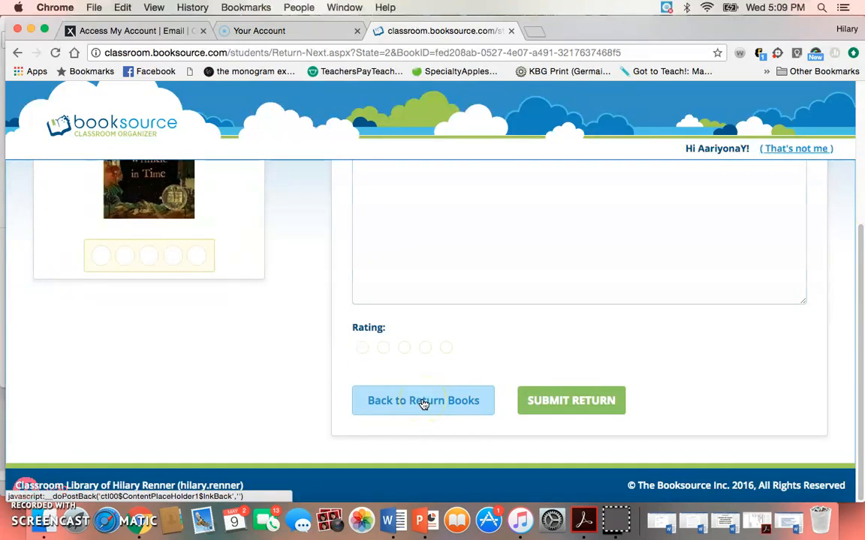
{"action": "left_click_drag", "start_coordinate": [861, 247], "coordinate": [862, 146]}
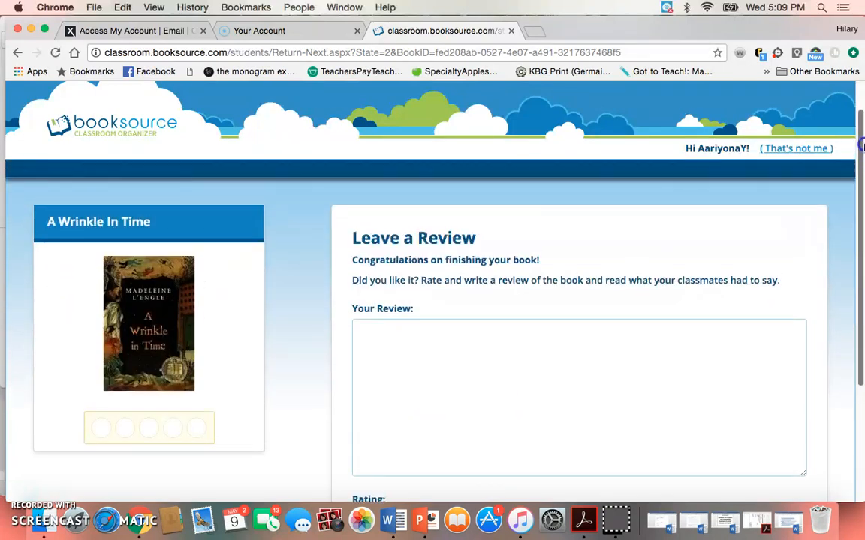
{"action": "scroll", "coordinate": [751, 338], "scroll_direction": "down", "scroll_amount": 5}
{"action": "left_click", "coordinate": [428, 402]}
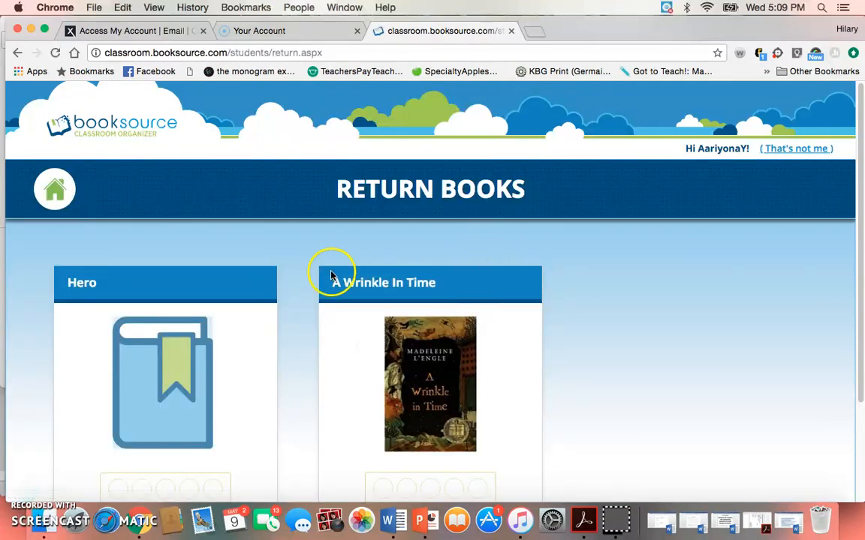
{"action": "scroll", "coordinate": [837, 210], "scroll_direction": "down", "scroll_amount": 3}
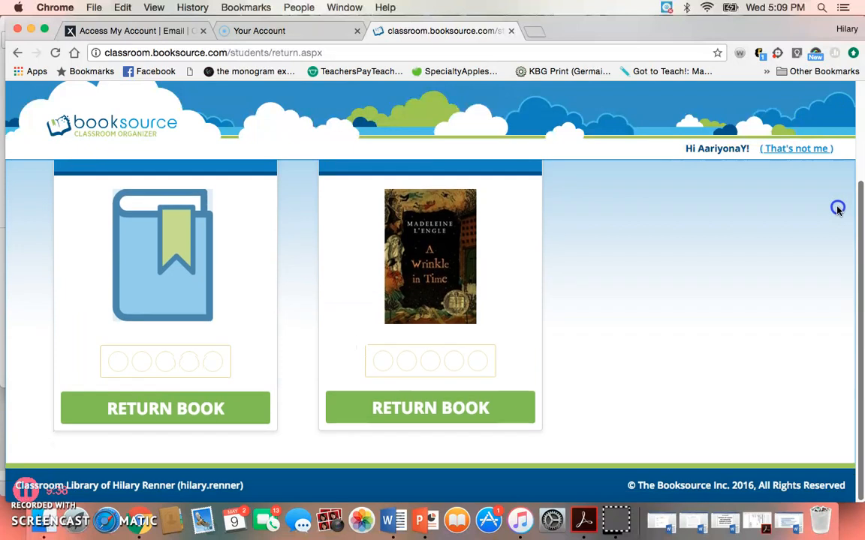
{"action": "scroll", "coordinate": [834, 214], "scroll_direction": "up", "scroll_amount": 3}
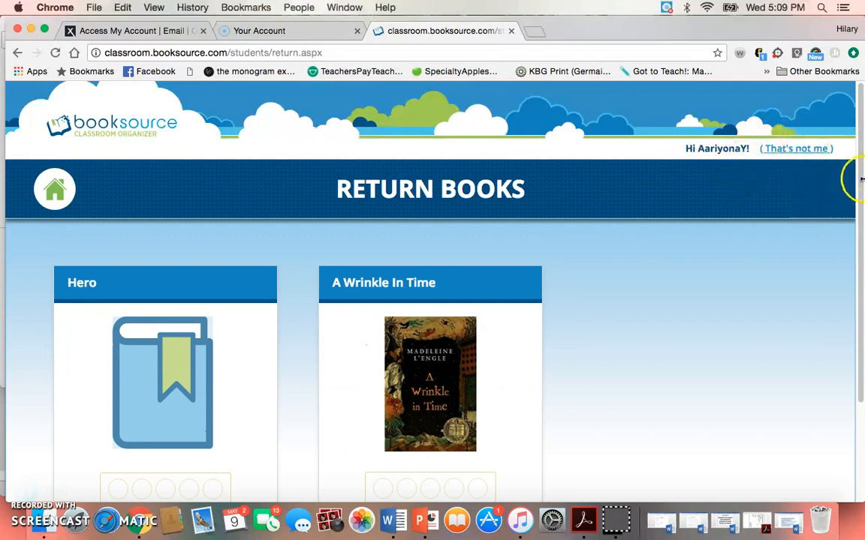
{"action": "mouse_move", "coordinate": [860, 179]}
{"action": "left_mouse_down"}
{"action": "mouse_move", "coordinate": [857, 243]}
{"action": "mouse_move", "coordinate": [861, 174]}
{"action": "left_mouse_up"}
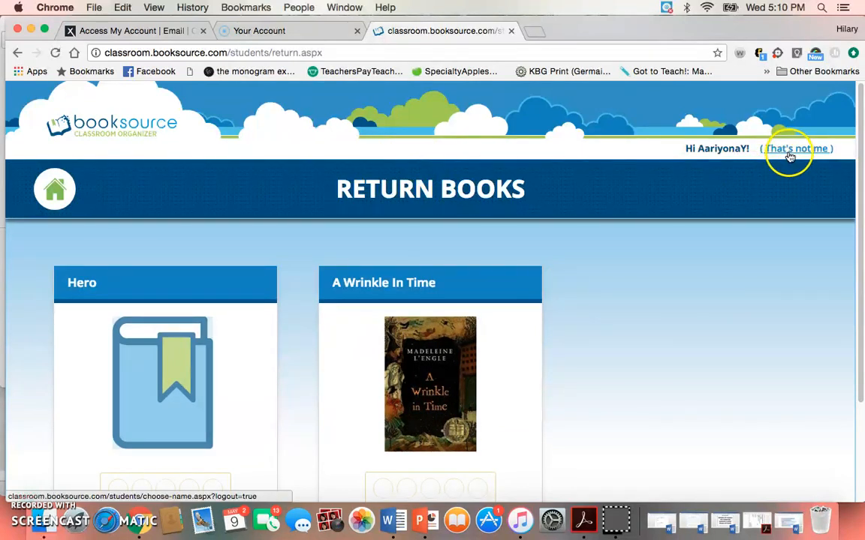
- Leave the student's session, reopen the first student's books for return, and leave the session again to show the name list
{"action": "left_click", "coordinate": [792, 150]}
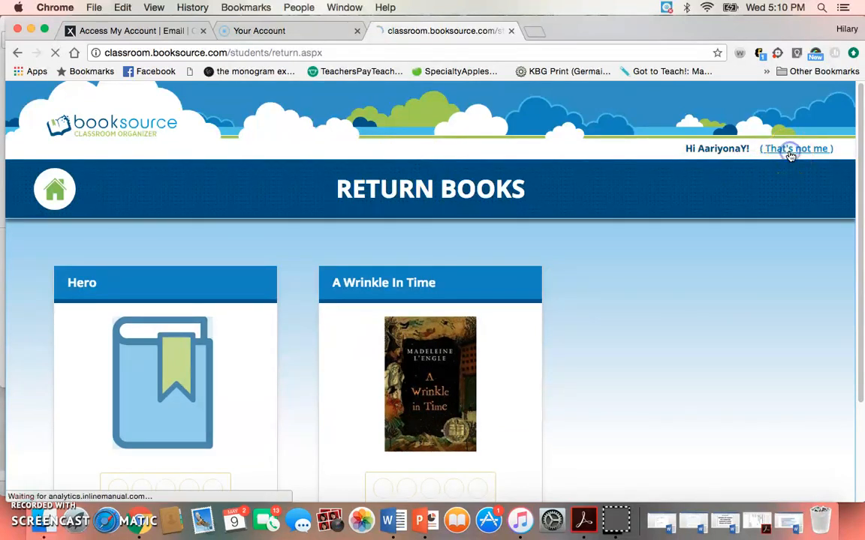
{"action": "left_click", "coordinate": [188, 326]}
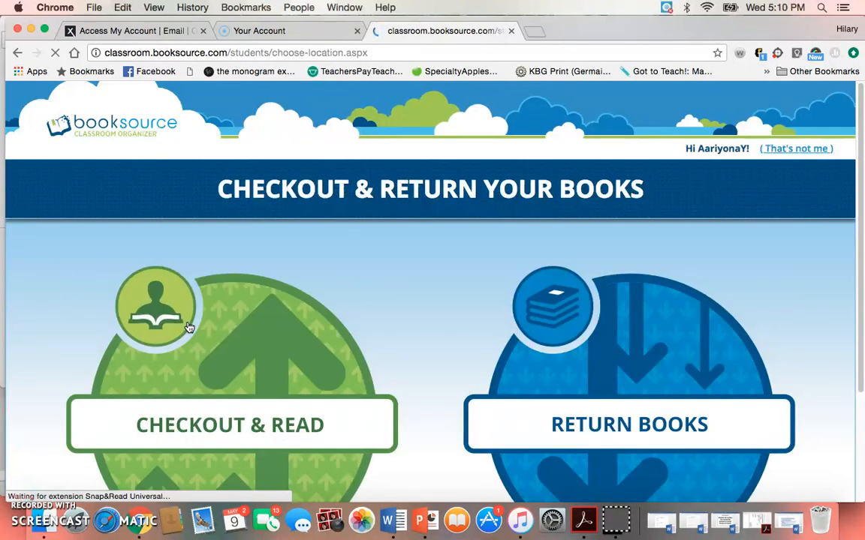
{"action": "left_click", "coordinate": [605, 389]}
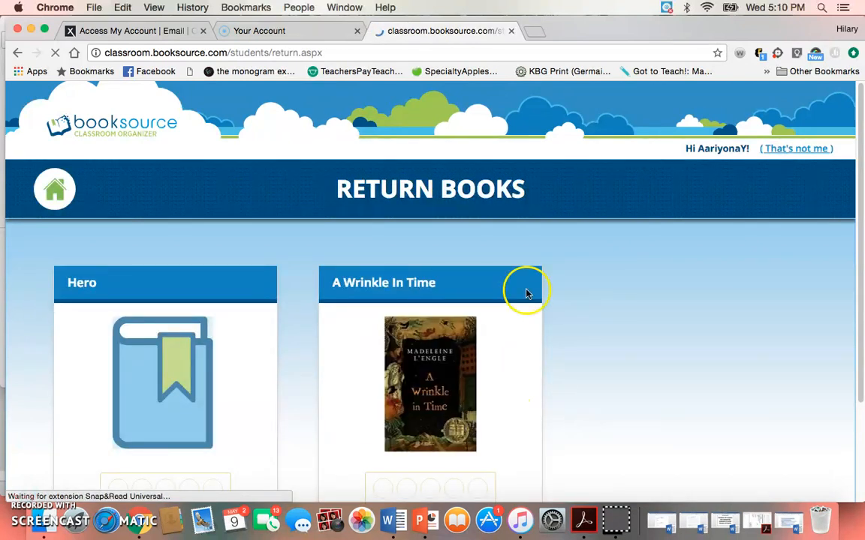
{"action": "left_click", "coordinate": [811, 150]}
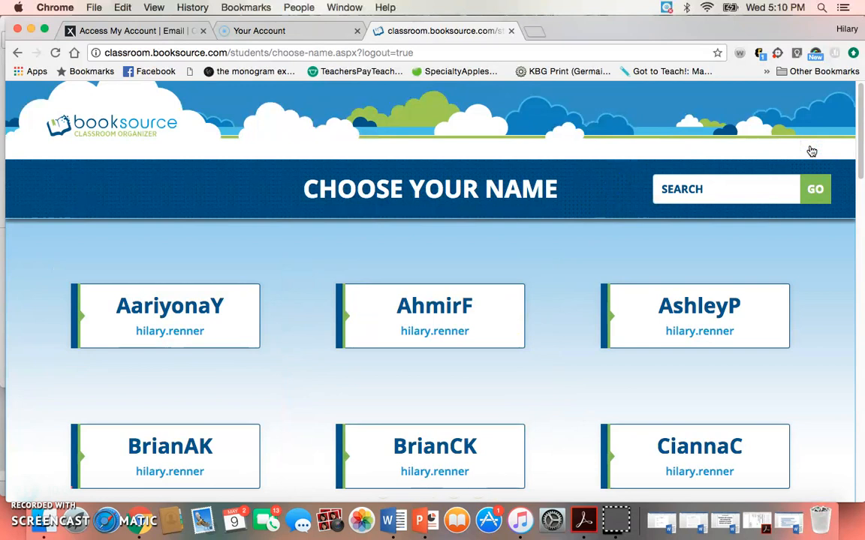
{"action": "left_click", "coordinate": [785, 193]}
{"action": "left_click", "coordinate": [781, 195]}
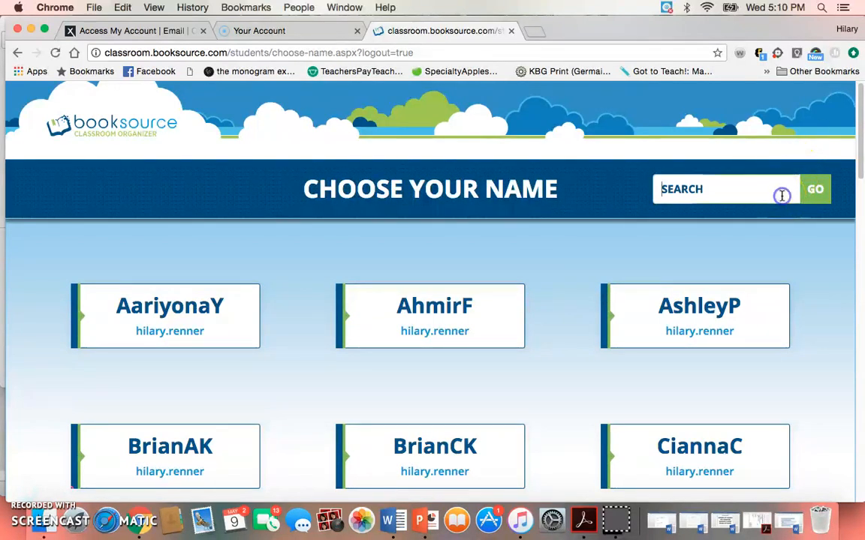
{"action": "left_click", "coordinate": [782, 196]}
{"action": "mouse_move", "coordinate": [861, 89]}
{"action": "left_mouse_down"}
{"action": "mouse_move", "coordinate": [861, 177]}
{"action": "mouse_move", "coordinate": [860, 88]}
{"action": "left_mouse_up"}
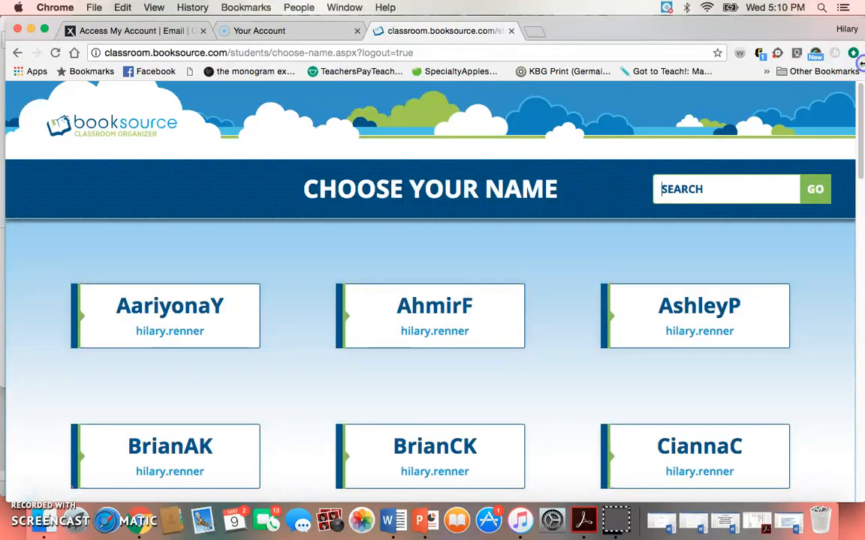
{"action": "left_click", "coordinate": [614, 267]}
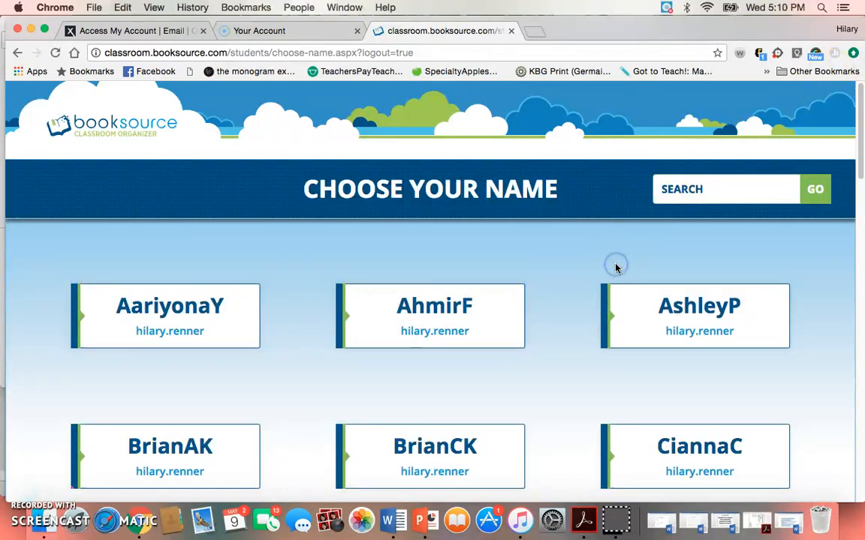
{"action": "left_click", "coordinate": [540, 228]}
{"action": "left_click", "coordinate": [55, 56]}
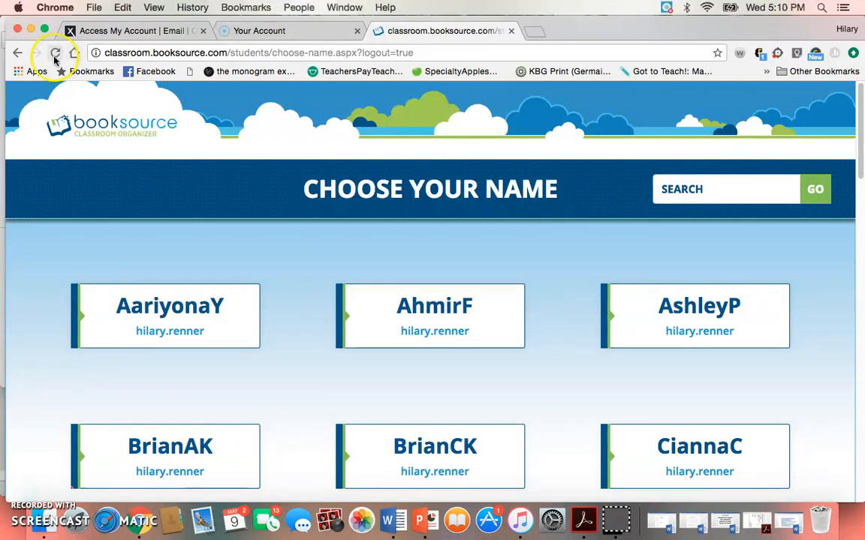
- Log in to the teacher area with the teacher password and open the classroom library
{"action": "left_click", "coordinate": [137, 131]}
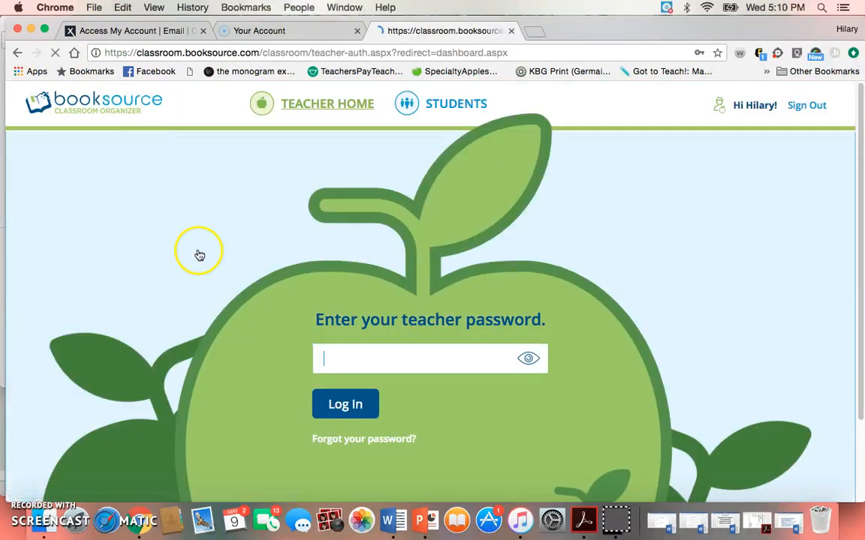
{"action": "key", "text": "Return"}
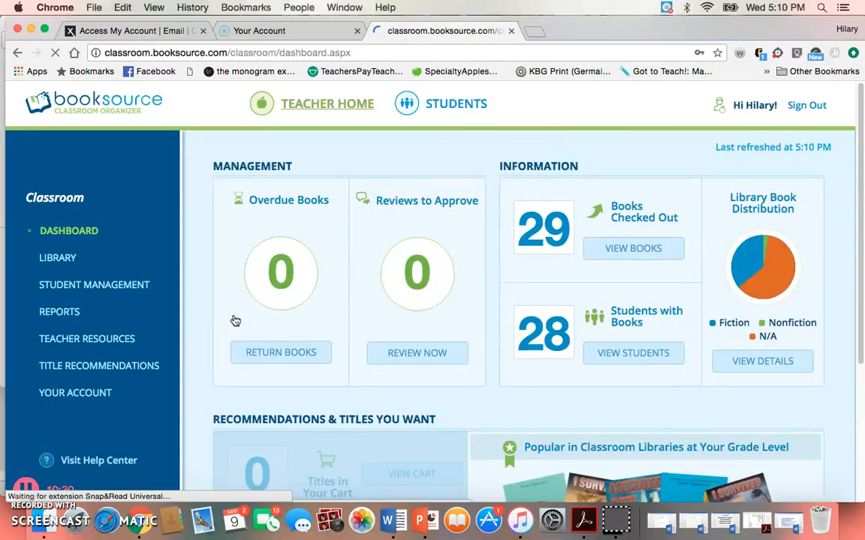
{"action": "left_click", "coordinate": [64, 259]}
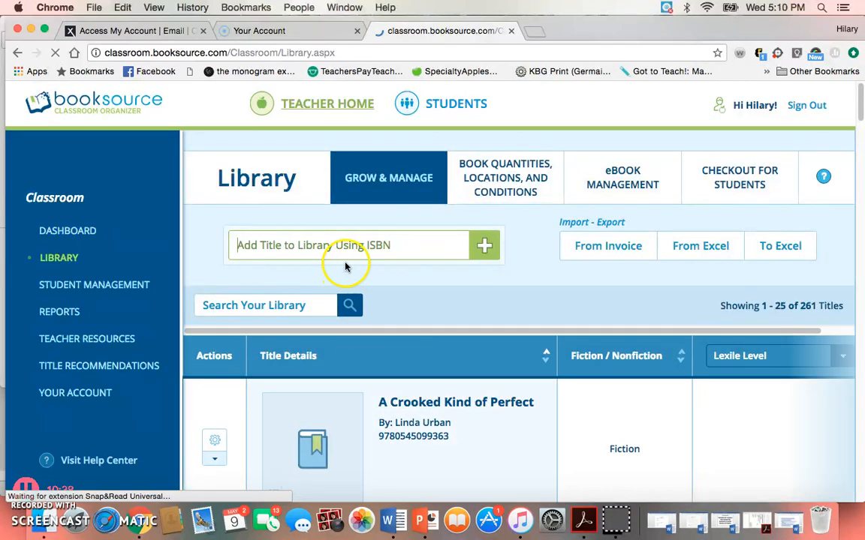
- Look over the library's Grow & Manage page, including the field for adding titles by ISBN and the title list
{"action": "left_click", "coordinate": [349, 246]}
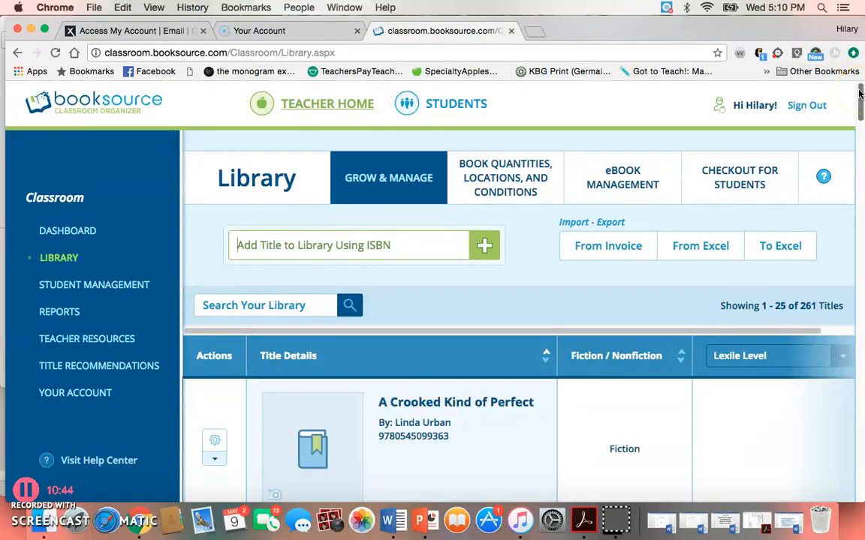
{"action": "left_click_drag", "start_coordinate": [859, 90], "coordinate": [862, 30]}
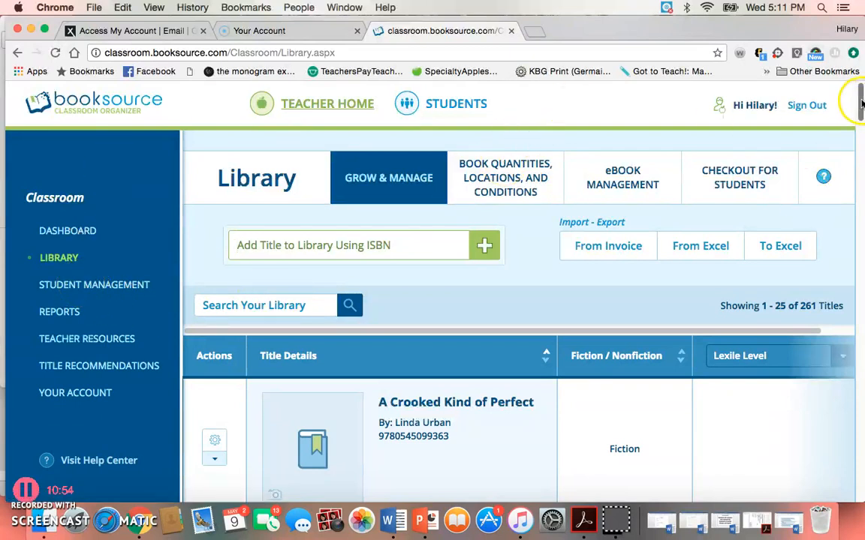
{"action": "scroll", "coordinate": [773, 98], "scroll_direction": "down", "scroll_amount": 3}
{"action": "scroll", "coordinate": [773, 97], "scroll_direction": "up", "scroll_amount": 3}
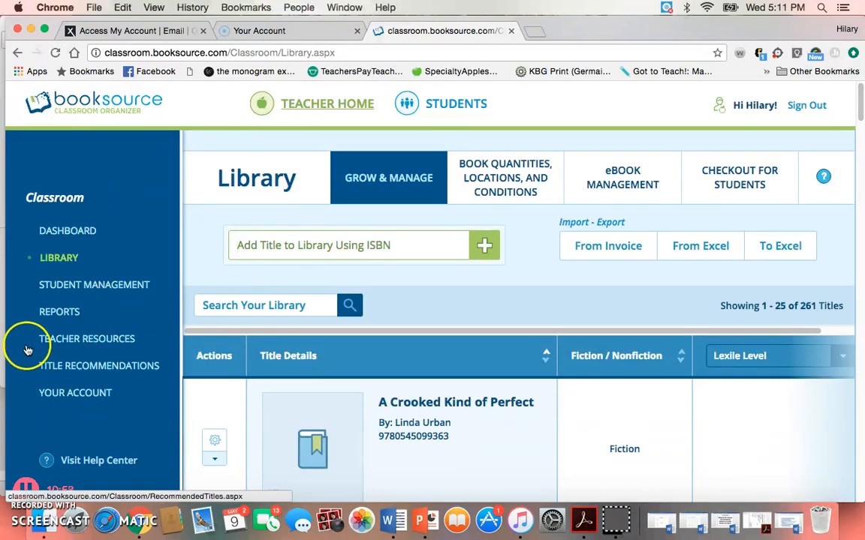
{"action": "left_click", "coordinate": [60, 255]}
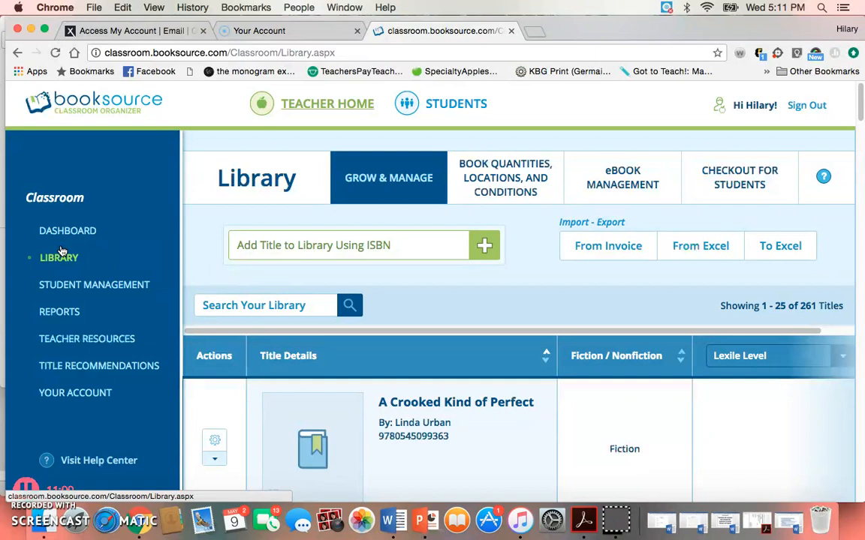
- View the Student Management list and the available classroom library and student reports
{"action": "left_click", "coordinate": [62, 286]}
{"action": "left_click", "coordinate": [443, 308]}
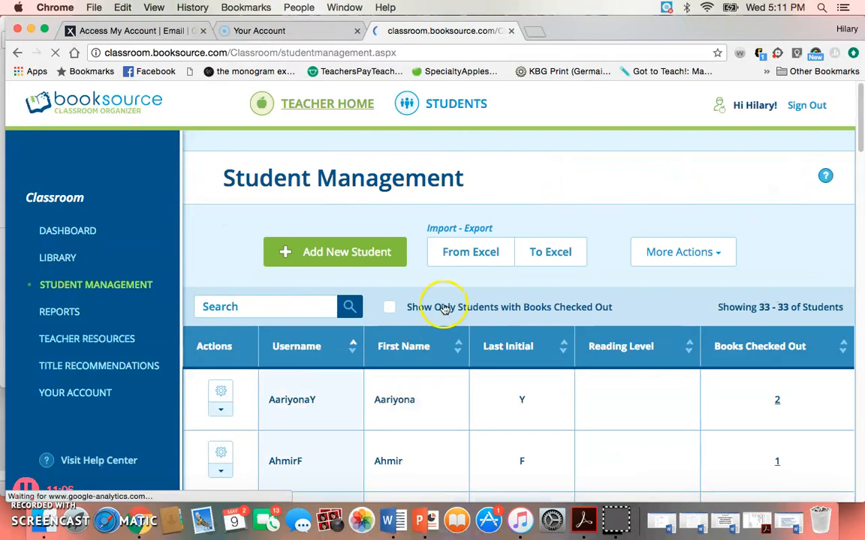
{"action": "left_click_drag", "start_coordinate": [853, 106], "coordinate": [860, 86]}
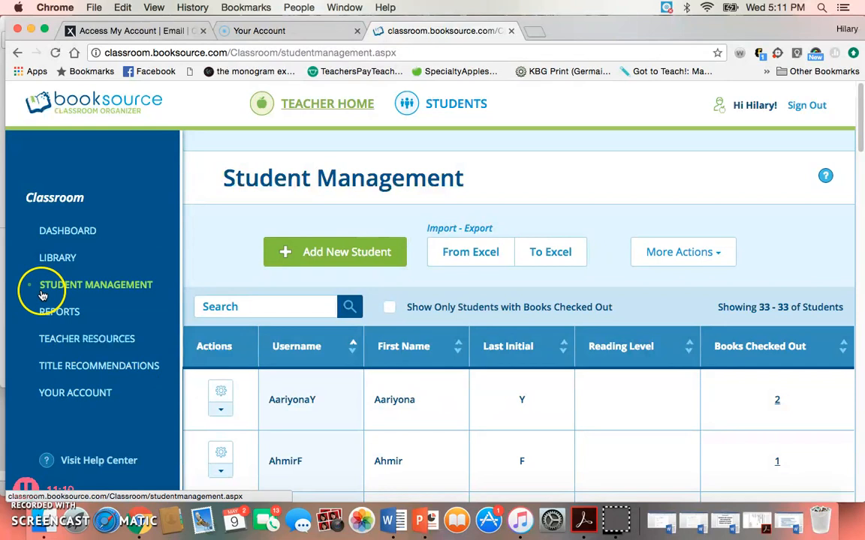
{"action": "left_click", "coordinate": [55, 312]}
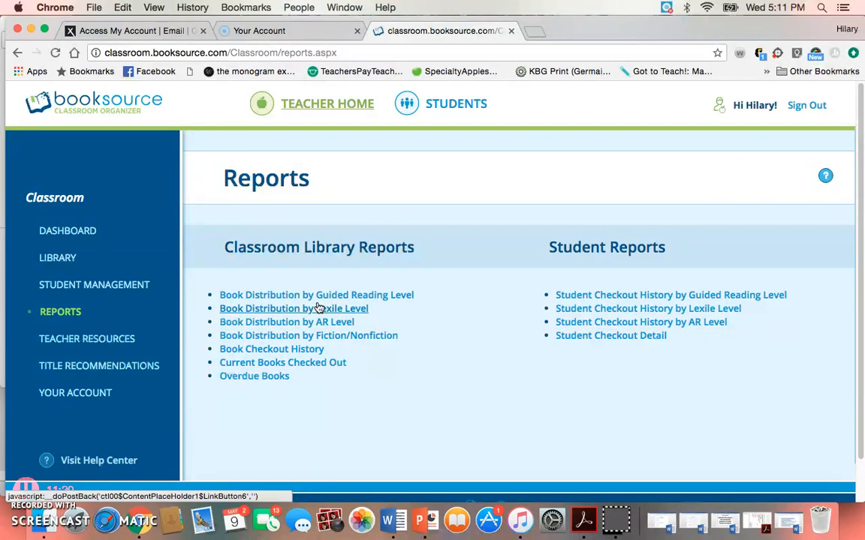
{"action": "left_click", "coordinate": [236, 448]}
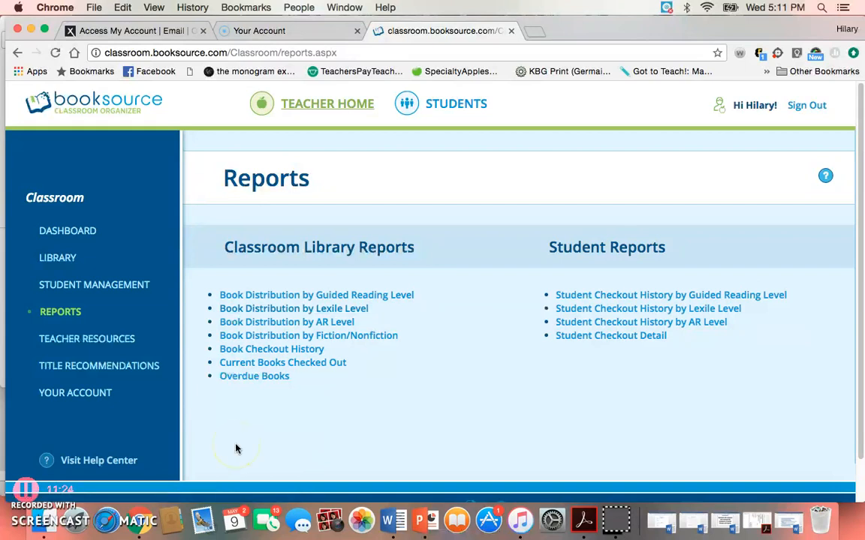
- Open the Teacher Resources page and read through what it offers, including the title level resources
{"action": "left_click", "coordinate": [97, 346]}
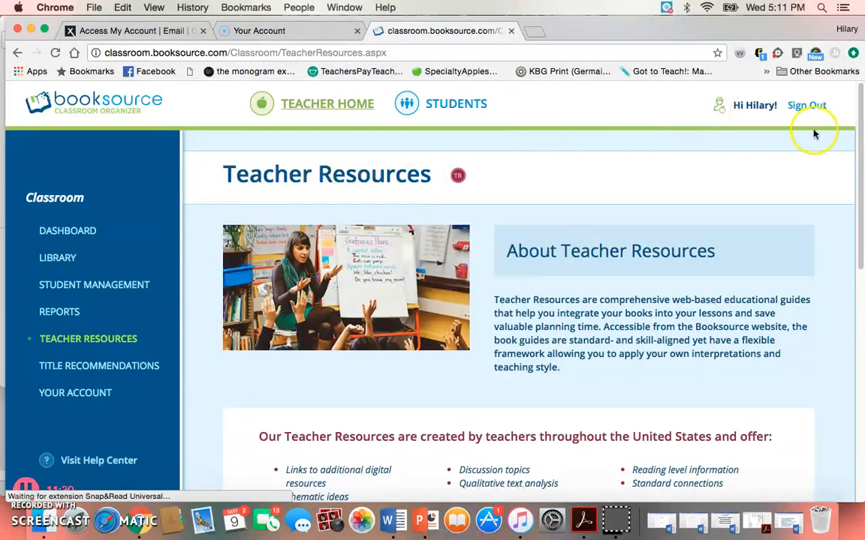
{"action": "left_click_drag", "start_coordinate": [860, 193], "coordinate": [818, 280]}
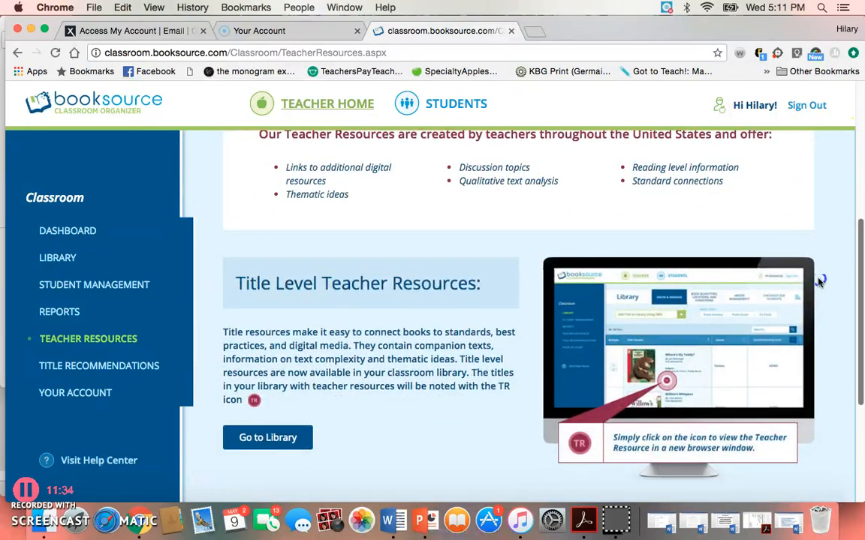
{"action": "scroll", "coordinate": [819, 281], "scroll_direction": "down", "scroll_amount": 5}
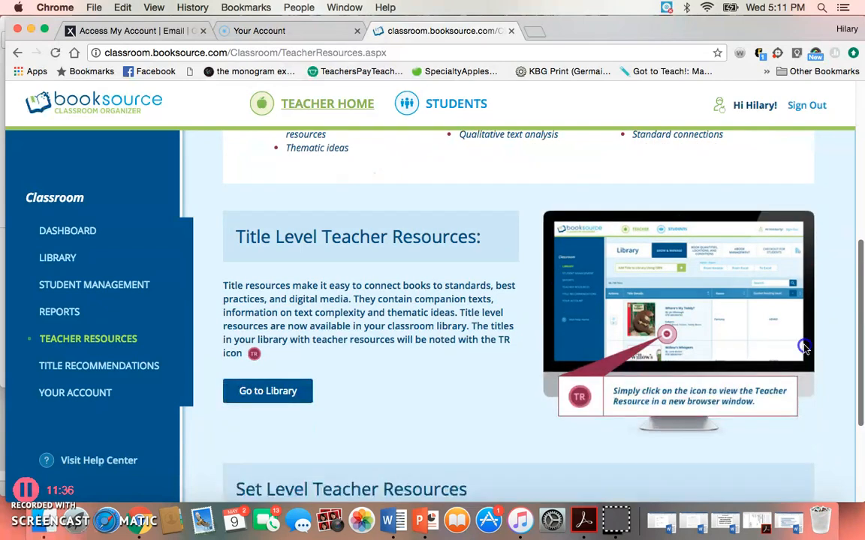
{"action": "scroll", "coordinate": [786, 396], "scroll_direction": "up", "scroll_amount": 8}
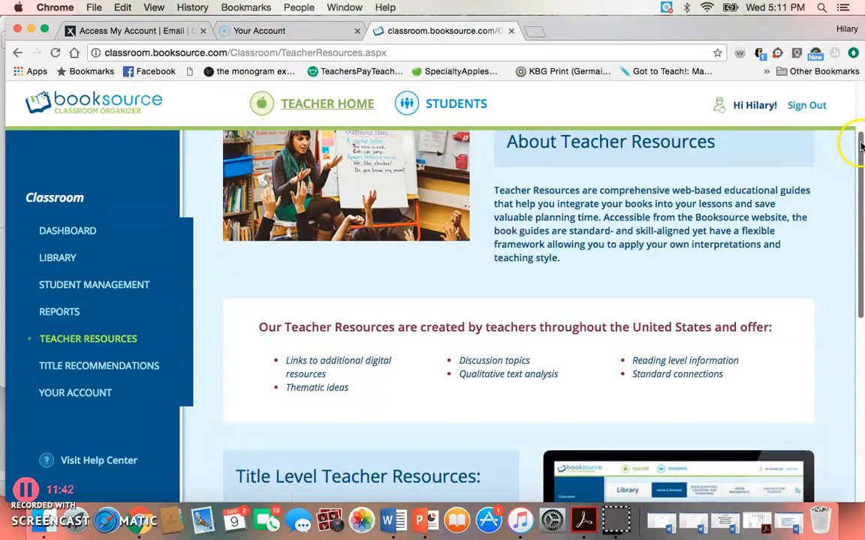
{"action": "scroll", "coordinate": [859, 143], "scroll_direction": "up", "scroll_amount": 3}
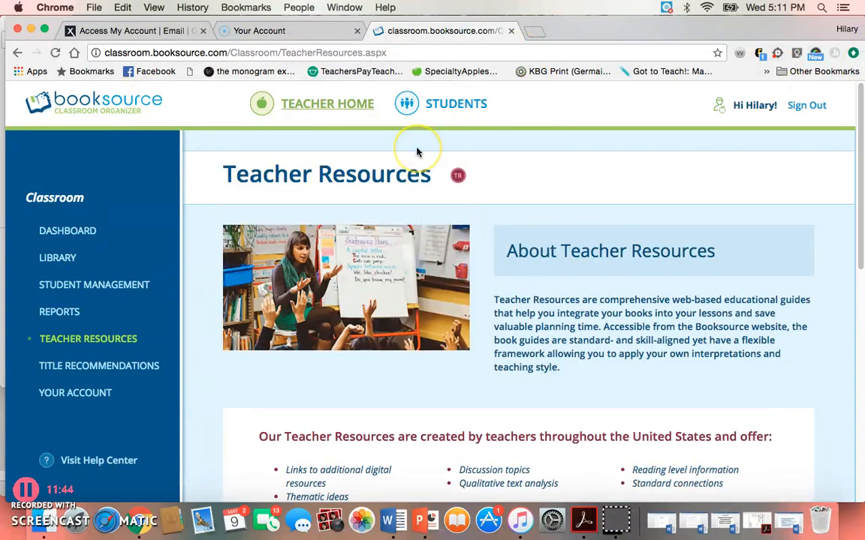
- Return to the classroom library and browse the first titles in the list
{"action": "left_click", "coordinate": [64, 263]}
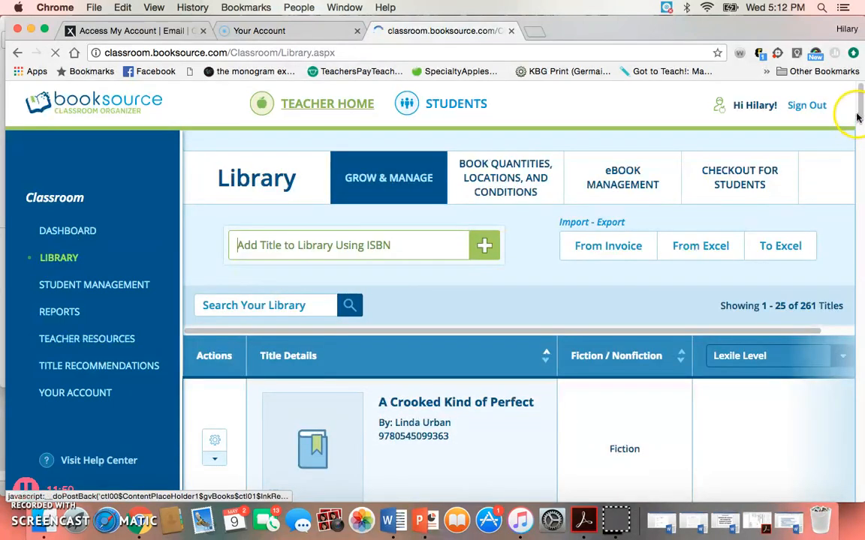
{"action": "scroll", "coordinate": [860, 108], "scroll_direction": "down", "scroll_amount": 6}
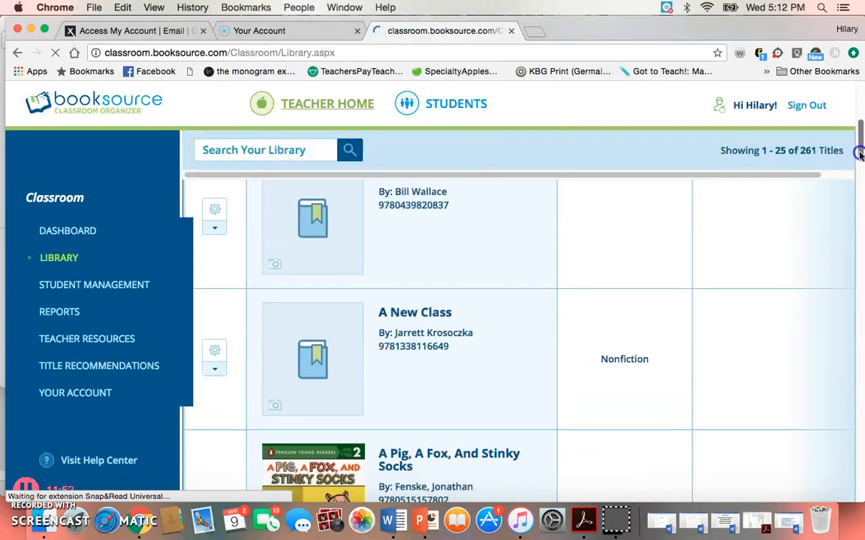
{"action": "scroll", "coordinate": [861, 97], "scroll_direction": "up", "scroll_amount": 4}
{"action": "scroll", "coordinate": [861, 95], "scroll_direction": "up", "scroll_amount": 3}
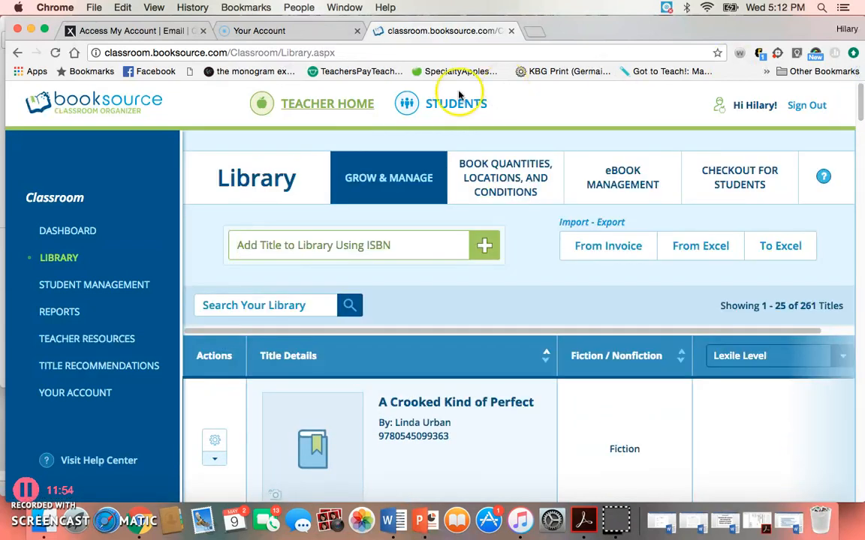